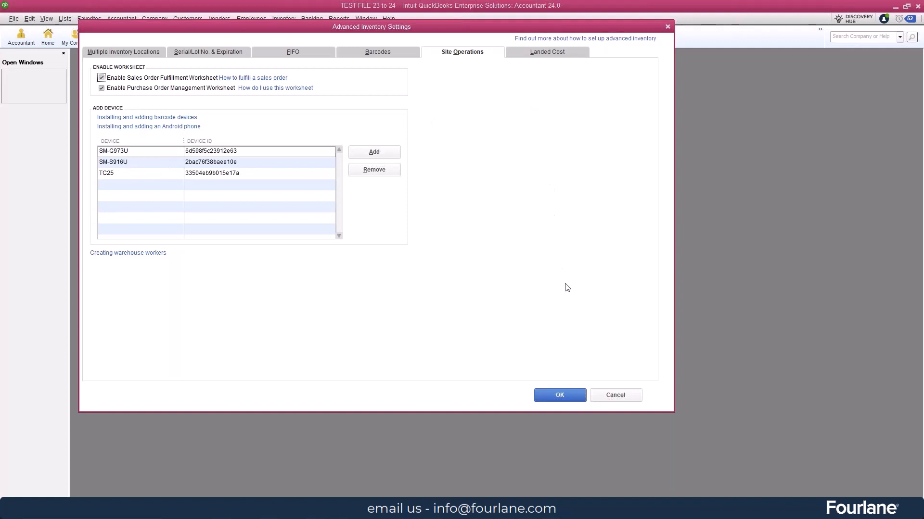
Confirm the advanced inventory Site Operations settings and close the preferences
click(557, 395)
click(509, 155)
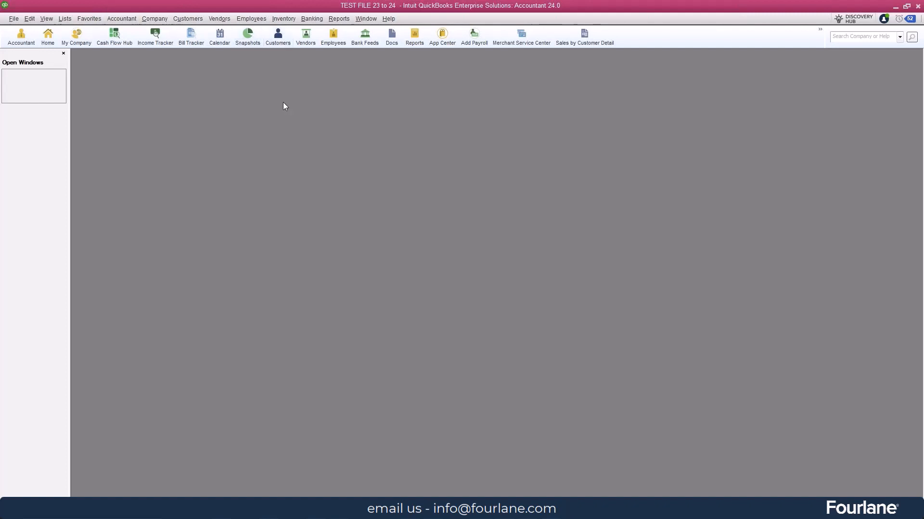
Review sales order 136 of the Airports:AUS job from the Customer Center, saving and closing it
click(190, 18)
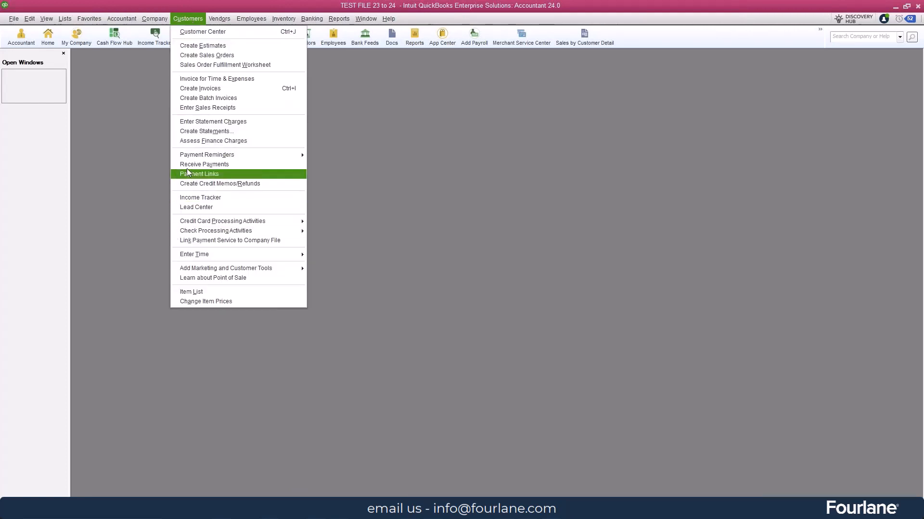
click(205, 33)
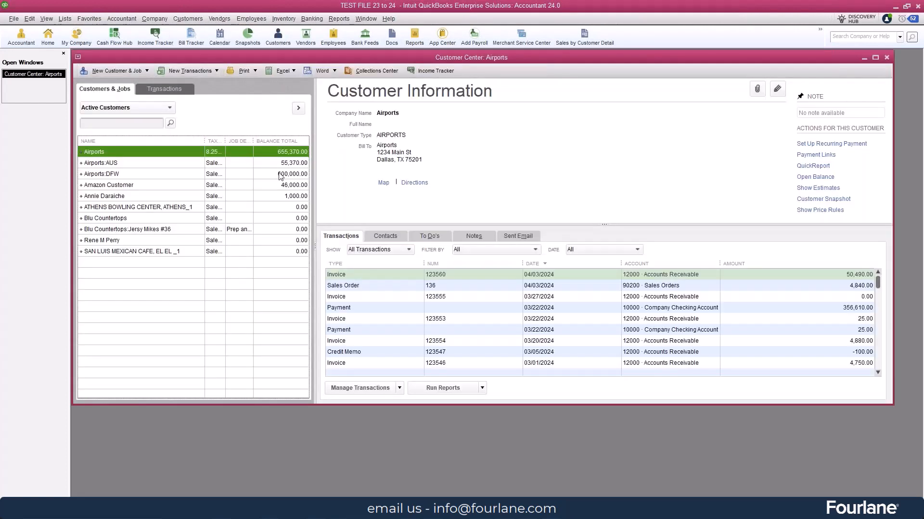
click(120, 165)
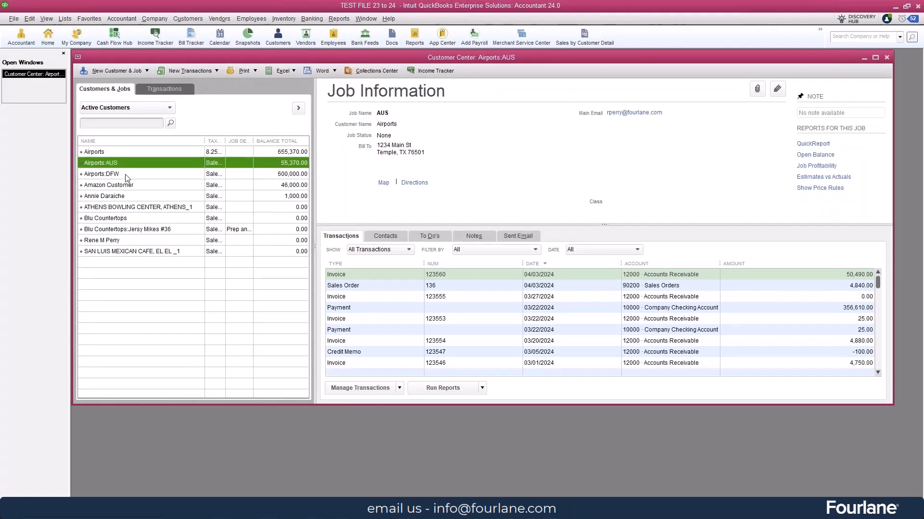
click(126, 178)
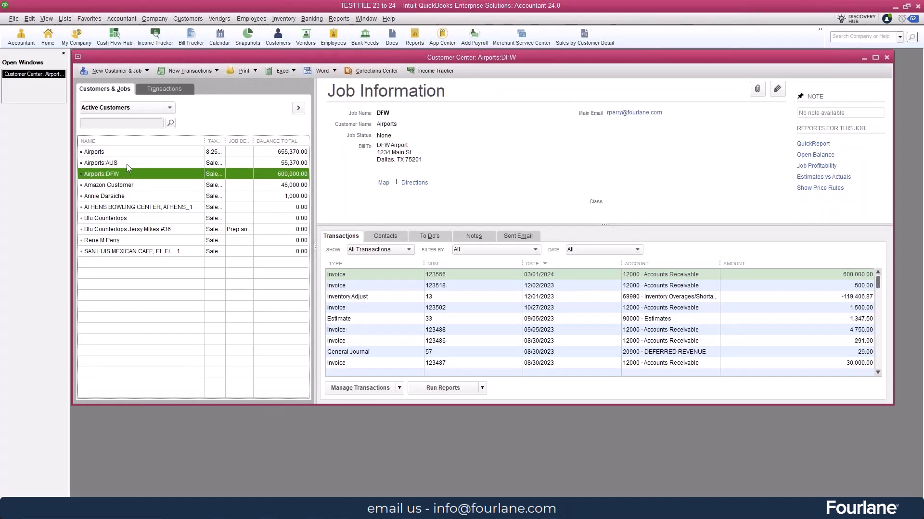
click(126, 164)
double_click(361, 285)
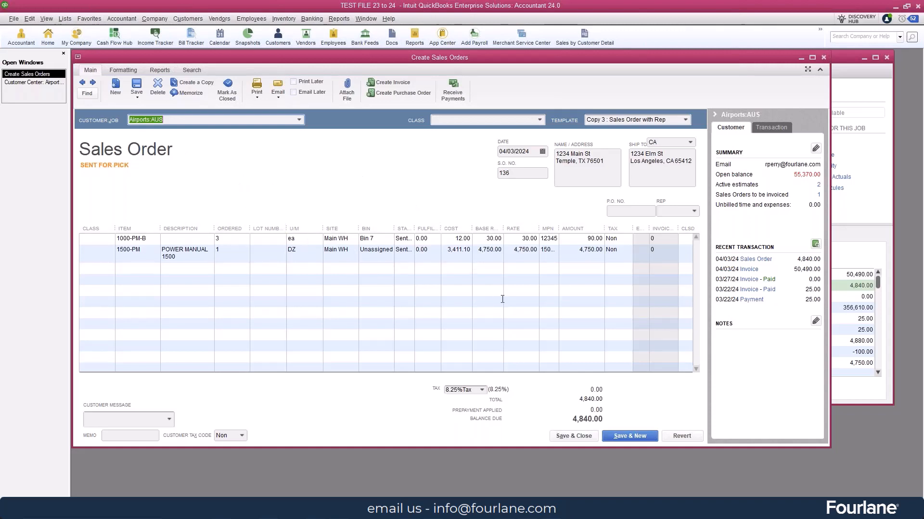
click(575, 437)
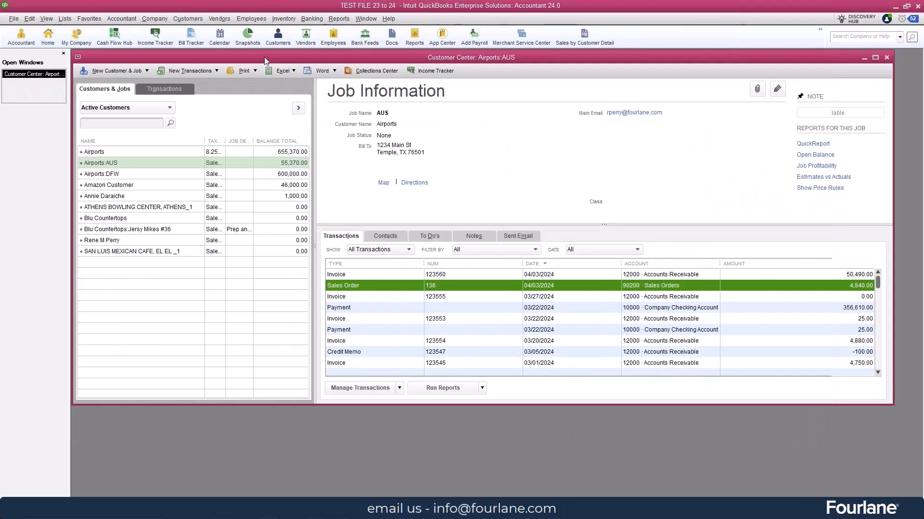
Open the Sales Order Fulfillment Worksheet, select order 136 and review the fulfillment actions available for it
click(187, 20)
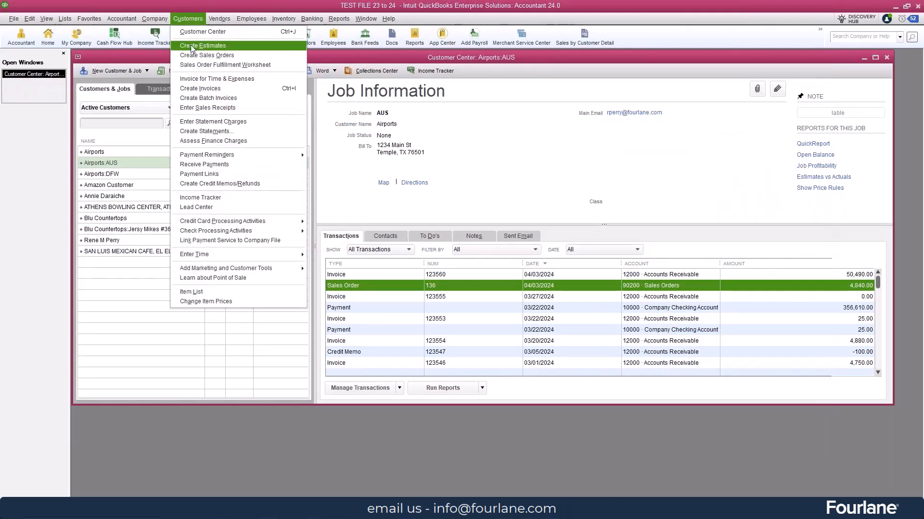
click(241, 69)
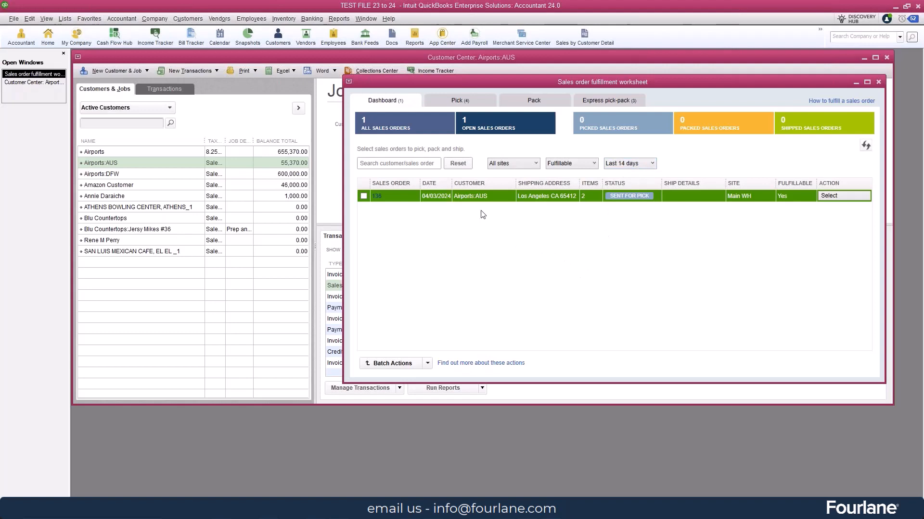
click(364, 197)
click(847, 198)
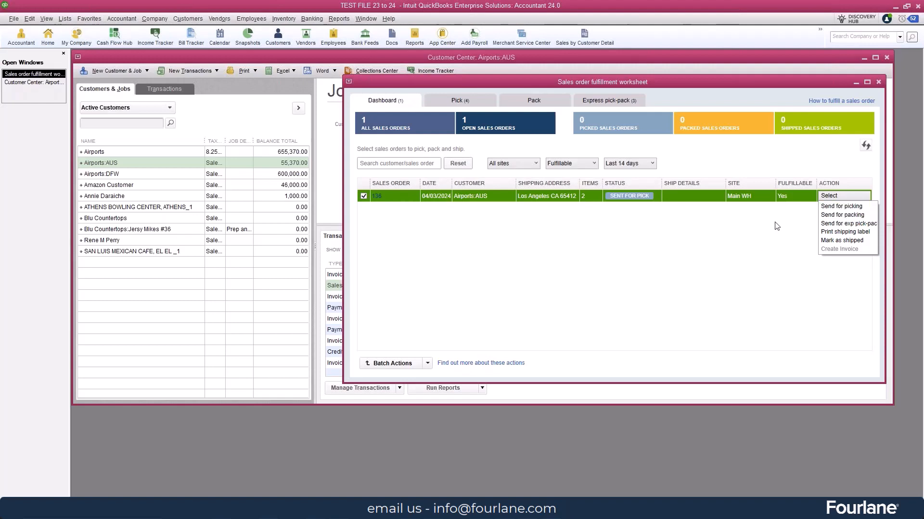
click(748, 240)
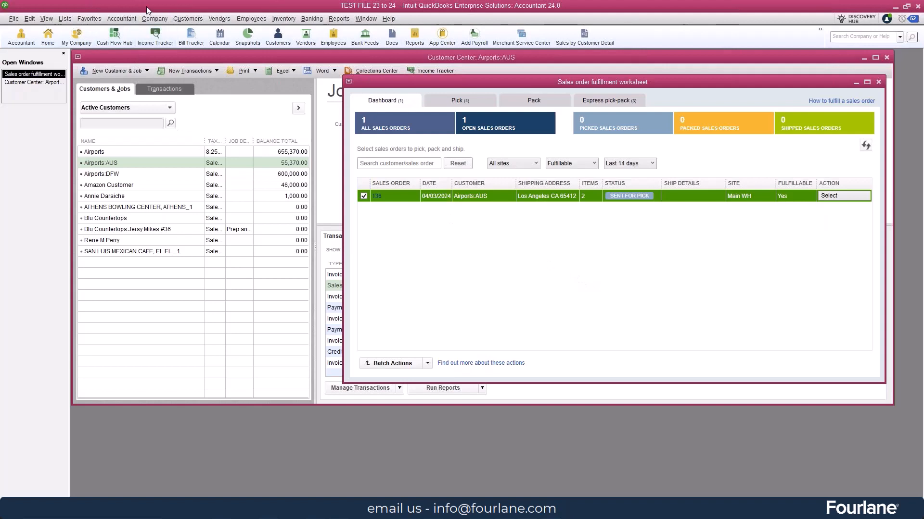
Find the warehouse worker by first name in the Vendor Center and open that vendor record for editing
click(220, 21)
click(223, 240)
text(Rene)
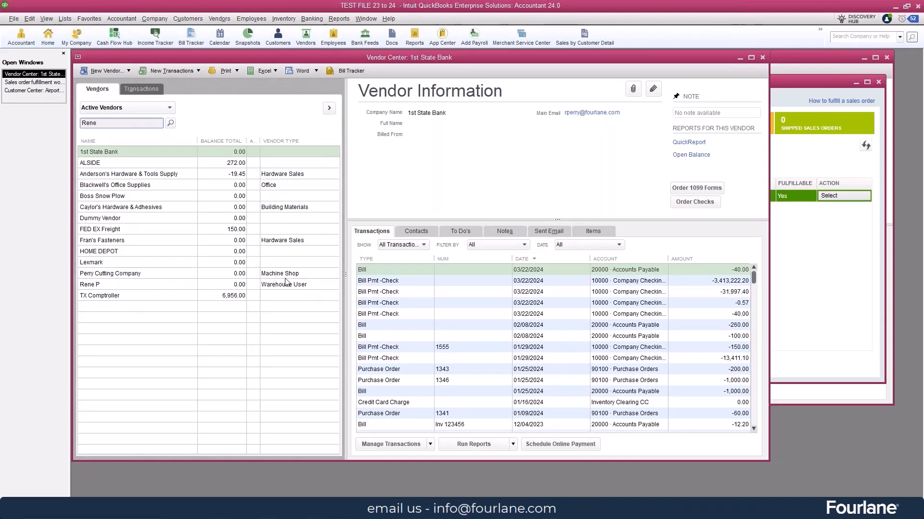
click(164, 287)
double_click(162, 285)
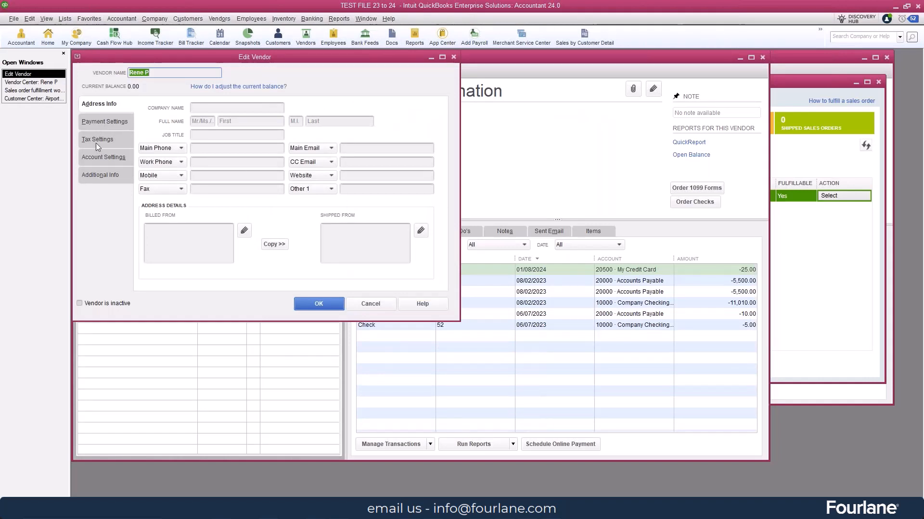
Examine the vendor type choices in the warehouse worker's additional info, leaving the record unedited and closing the Vendor Center
click(94, 176)
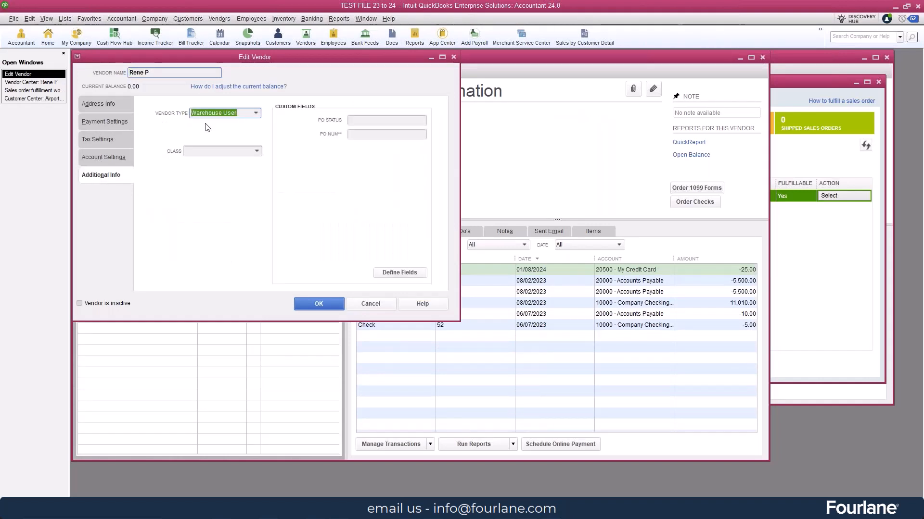
click(256, 114)
click(58, 91)
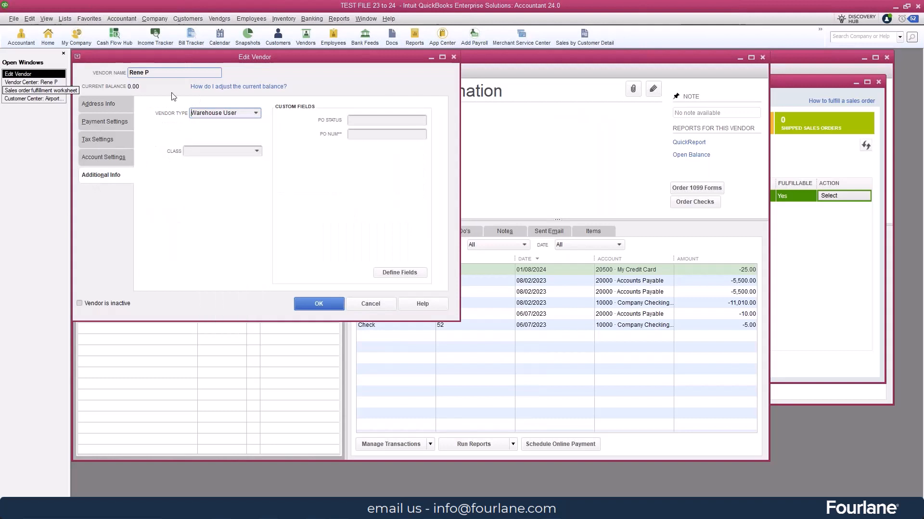
click(255, 113)
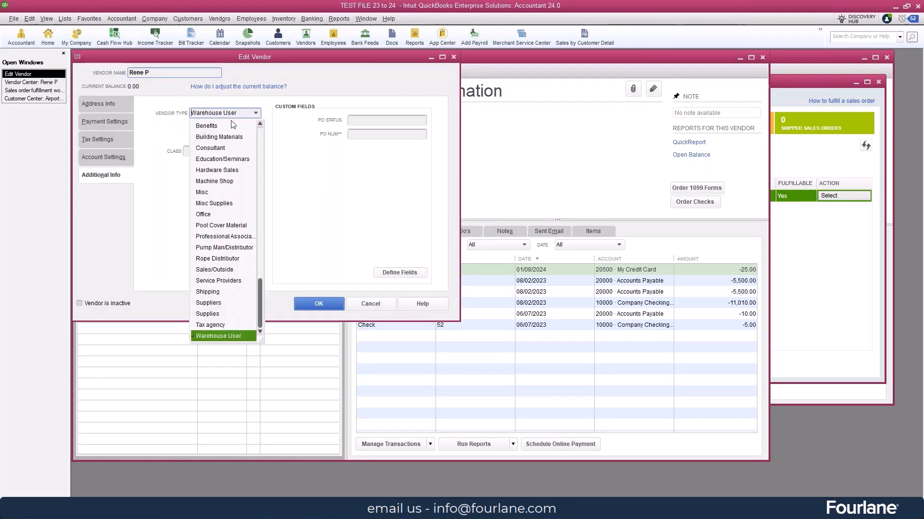
click(340, 178)
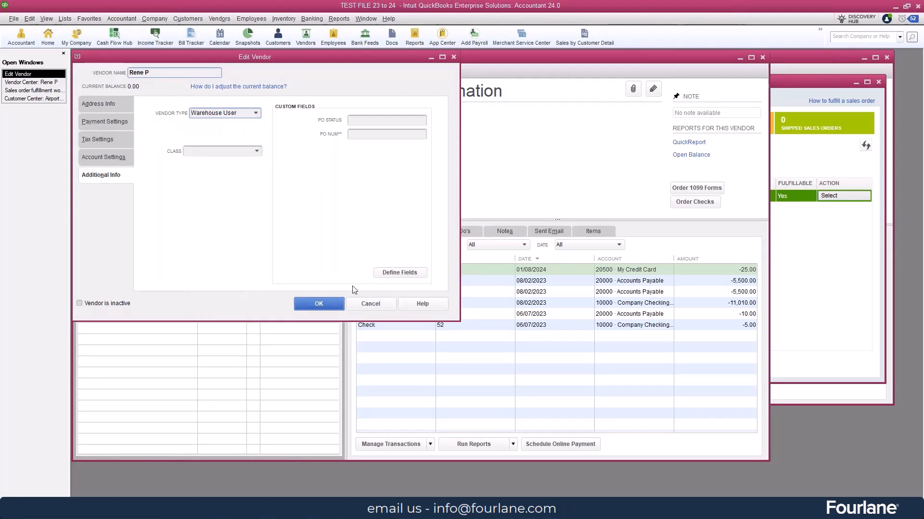
click(372, 307)
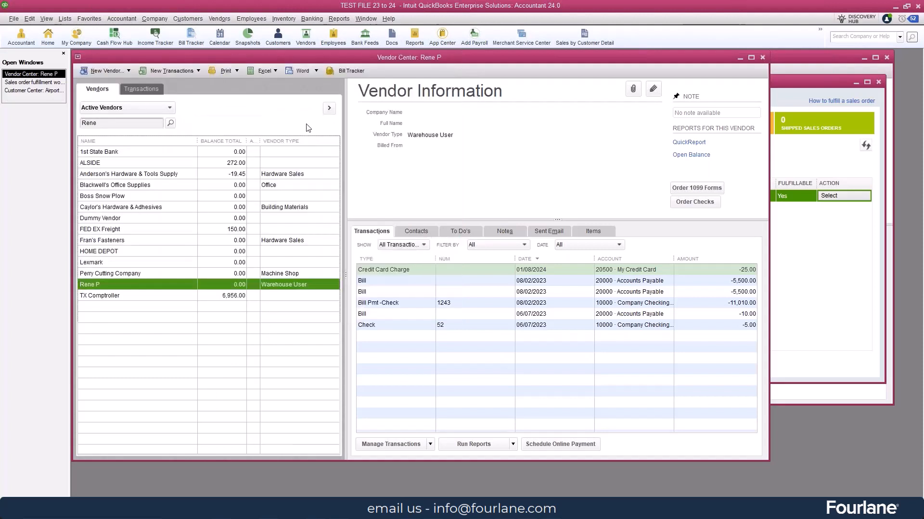
click(763, 57)
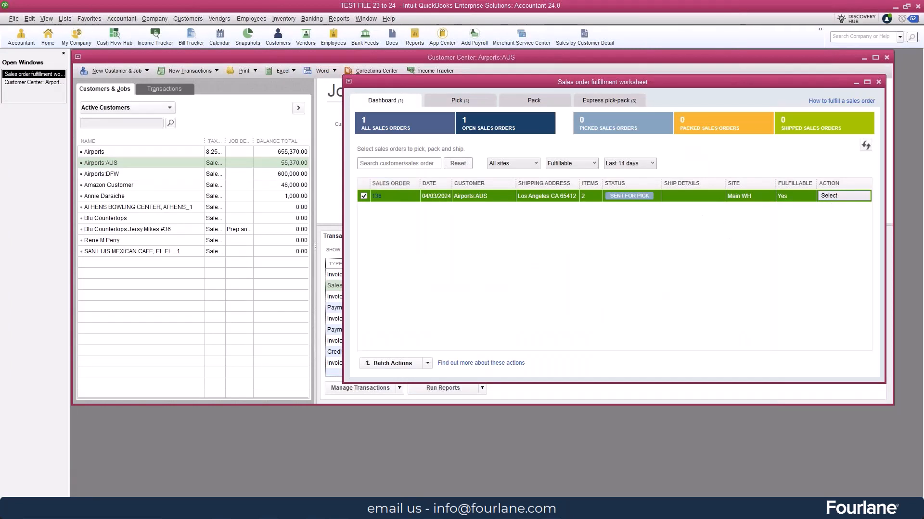
Look over the picklists in the fulfillment worksheet and the dashboard actions available for order 136
click(457, 101)
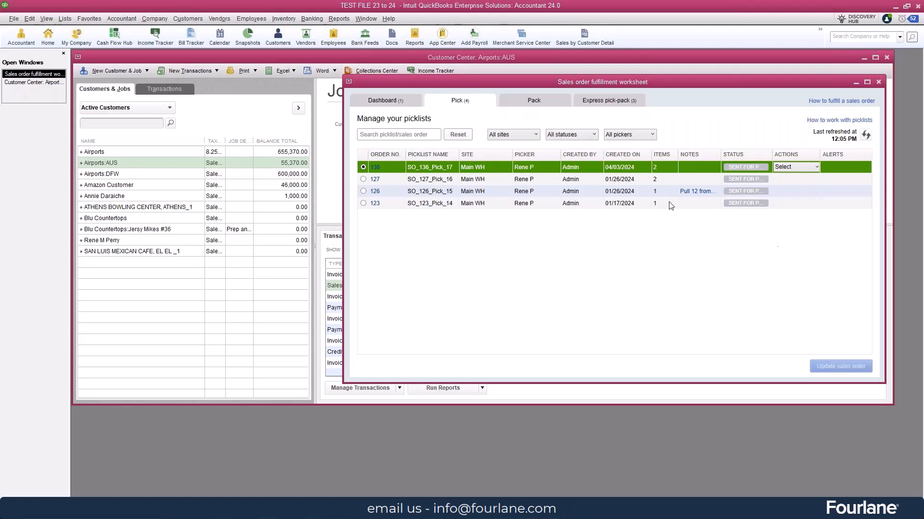
click(394, 103)
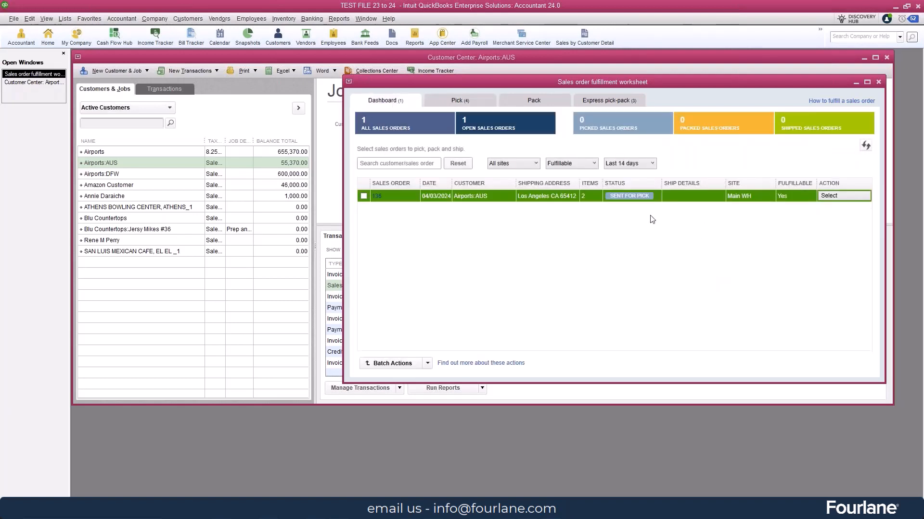
click(846, 198)
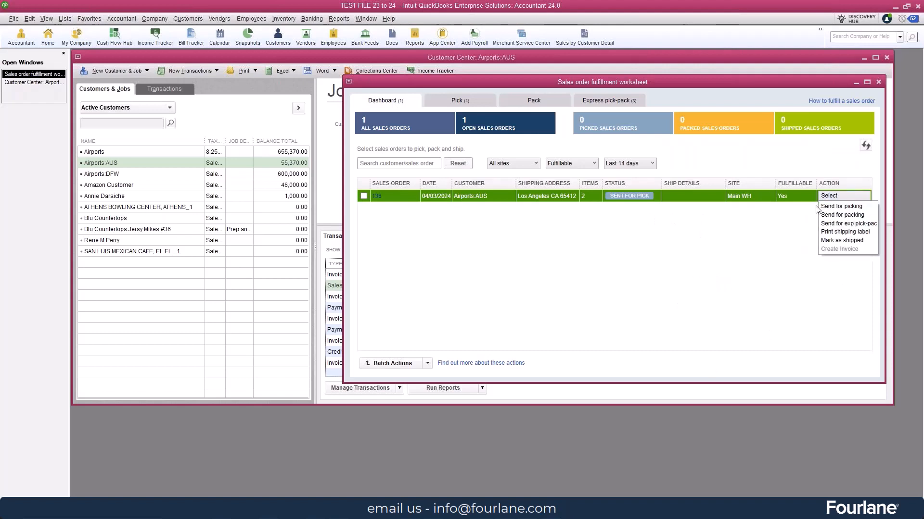
click(762, 238)
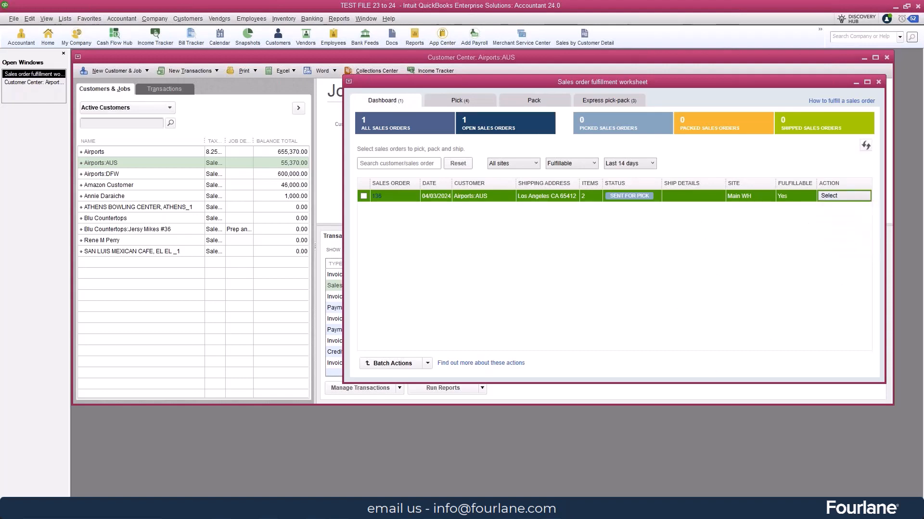
View the items and picked quantities of picklist SO_136_Pick_17 and close it without updating the sales order
click(489, 100)
click(816, 167)
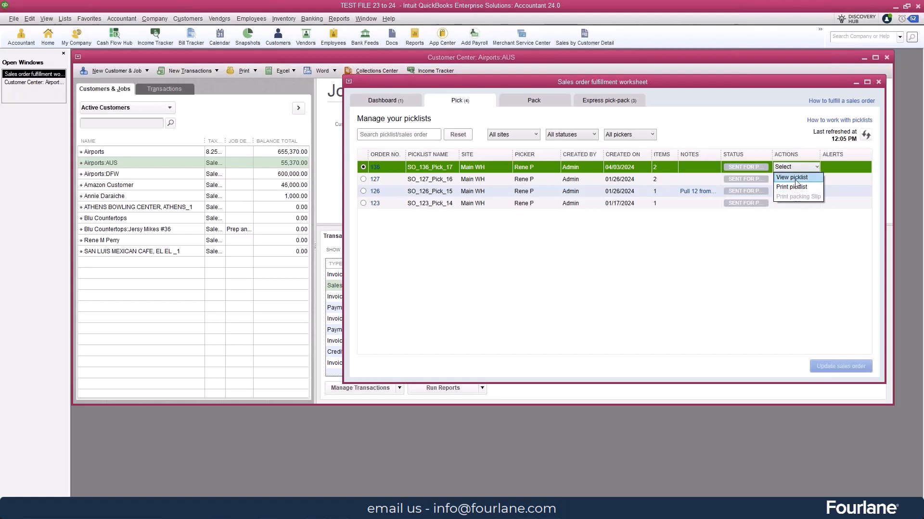
click(794, 178)
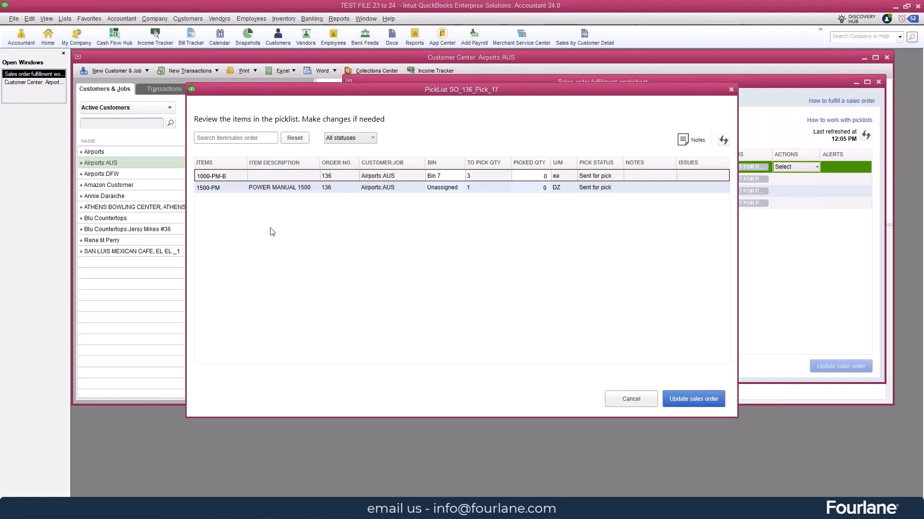
click(545, 176)
click(731, 90)
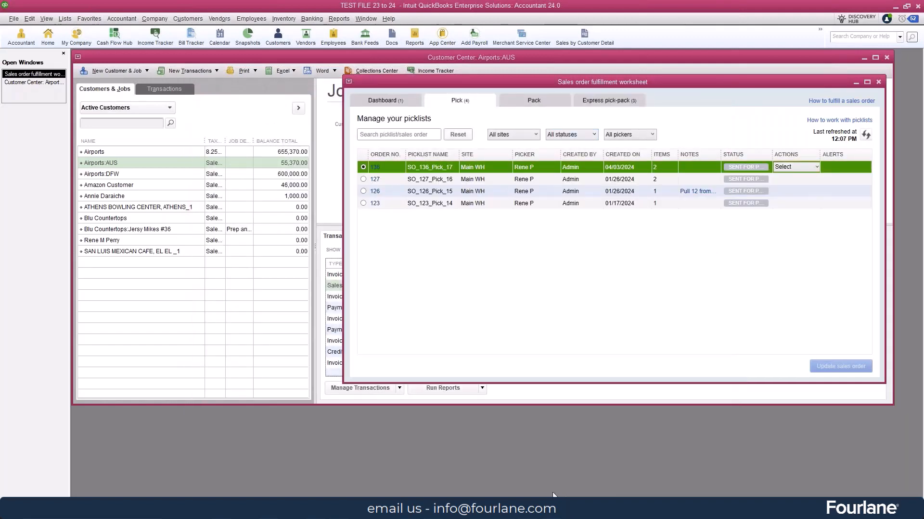
Switch to the mirrored mobile warehouse app and open assigned picklist SO_136_Pick_17, dismissing the scan error
click(460, 509)
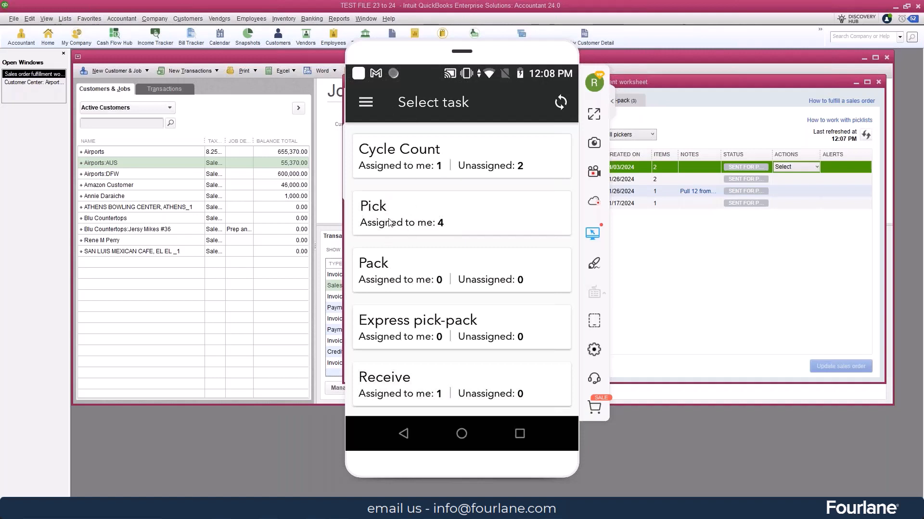
click(460, 222)
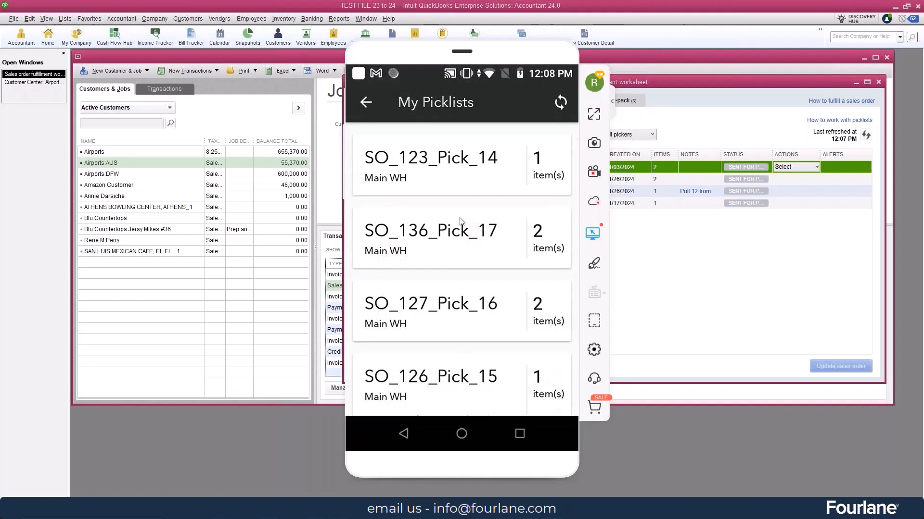
click(436, 248)
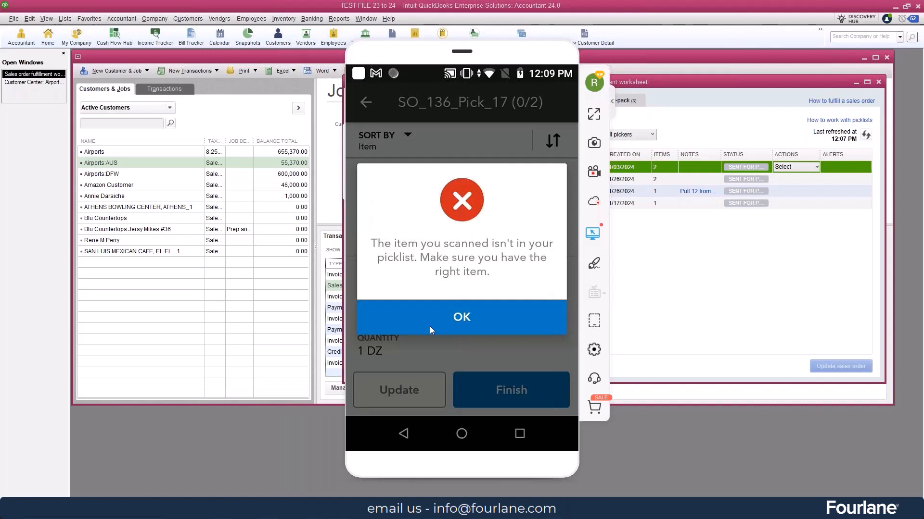
click(430, 327)
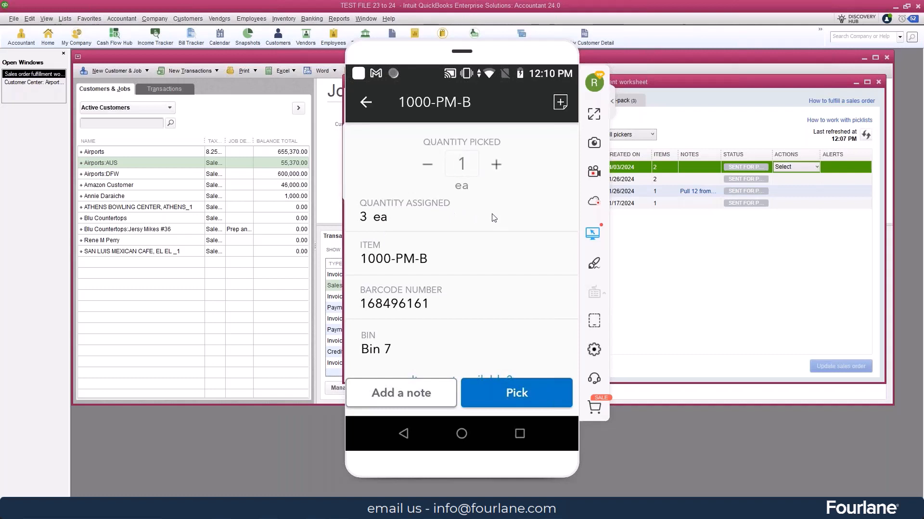
Set the quantity picked for item 1000-PM-B to 3 and pick it, dismissing the scan error
text(2)
text(3)
click(512, 380)
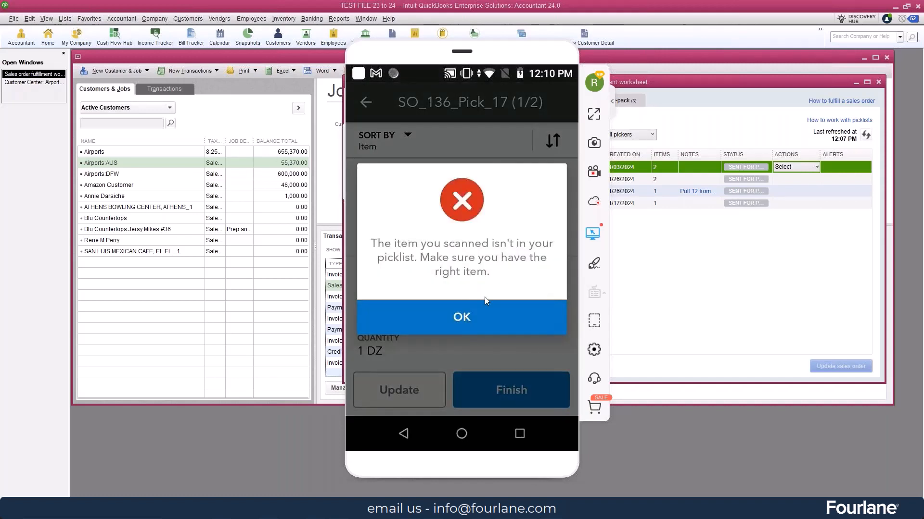
click(460, 318)
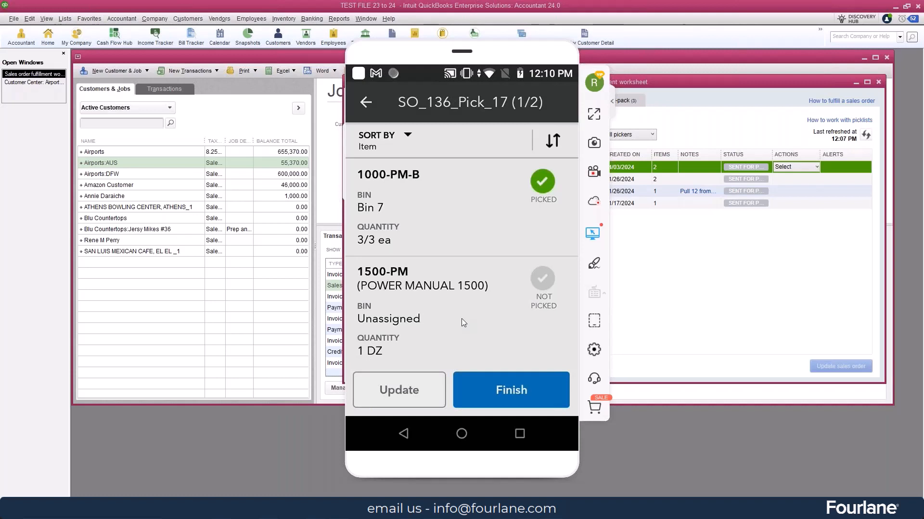
Pick 1 DZ of item 1500-PM to finish picklist SO_136_Pick_17, and return to the QuickBooks fulfillment worksheet
click(461, 319)
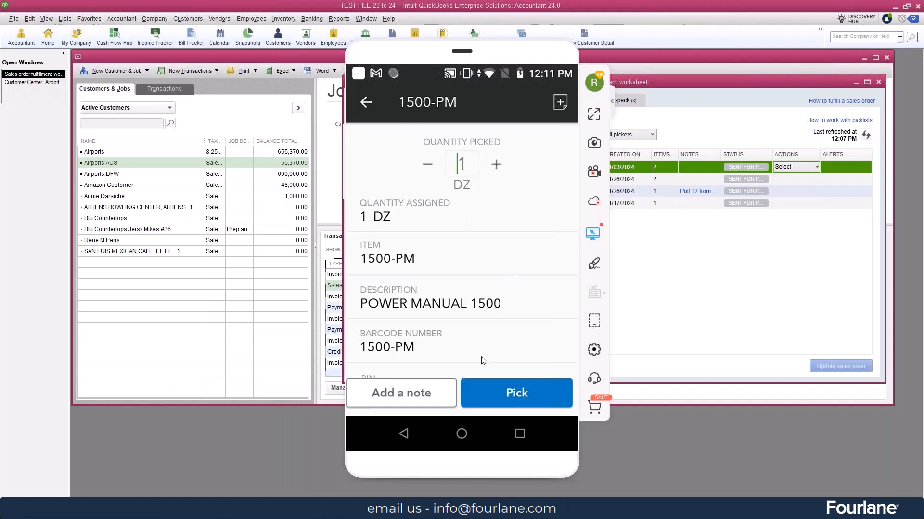
click(514, 394)
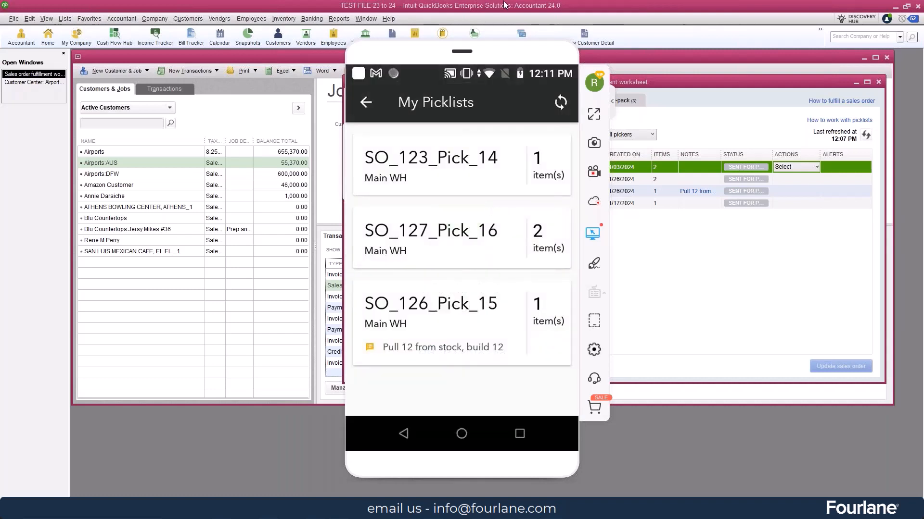
click(673, 38)
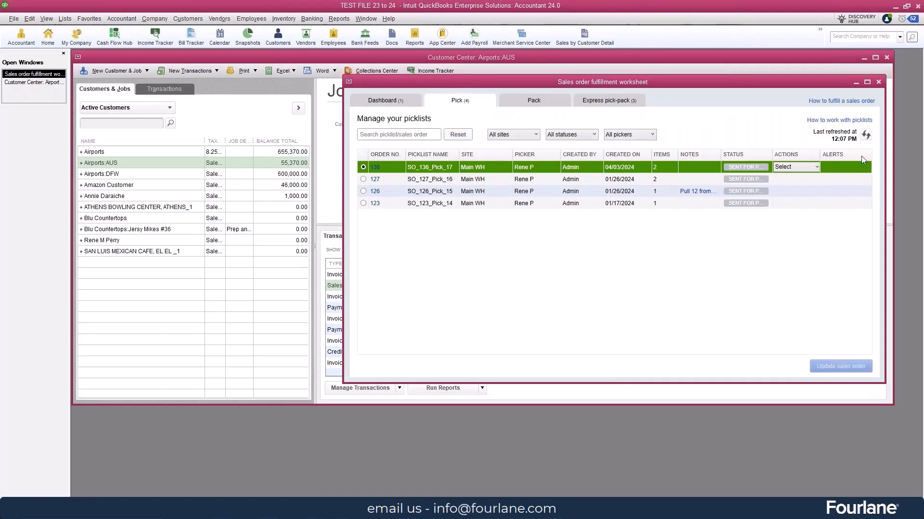
Refresh the picklists and update sales order 136 from SO_136_Pick_17 despite the serial number issues, reviewing and closing the order
click(866, 135)
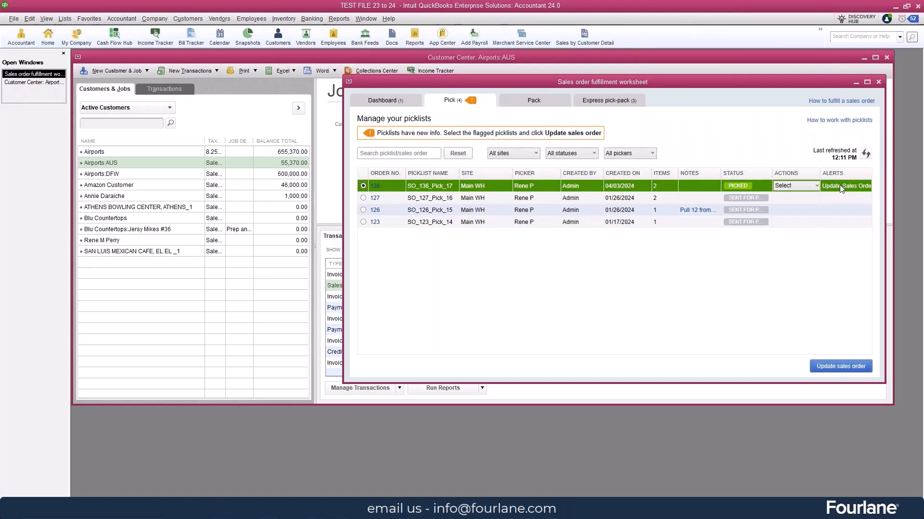
click(840, 367)
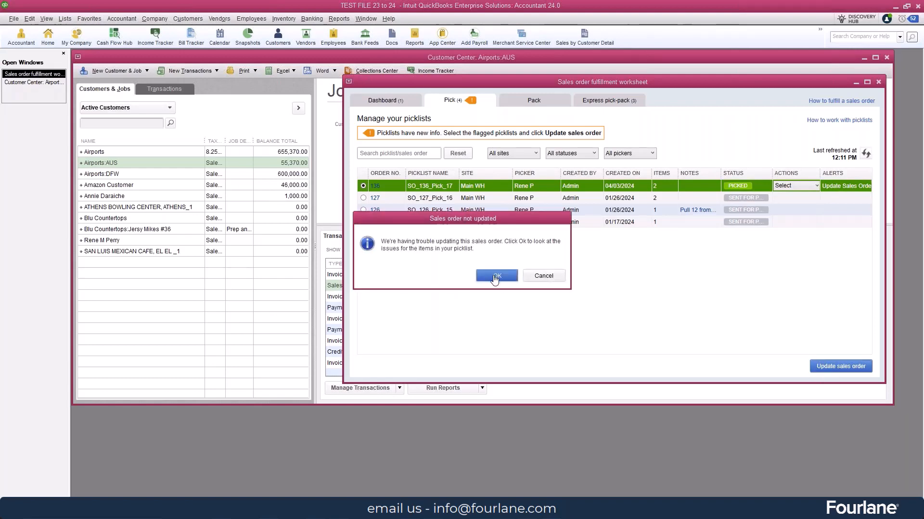
click(495, 276)
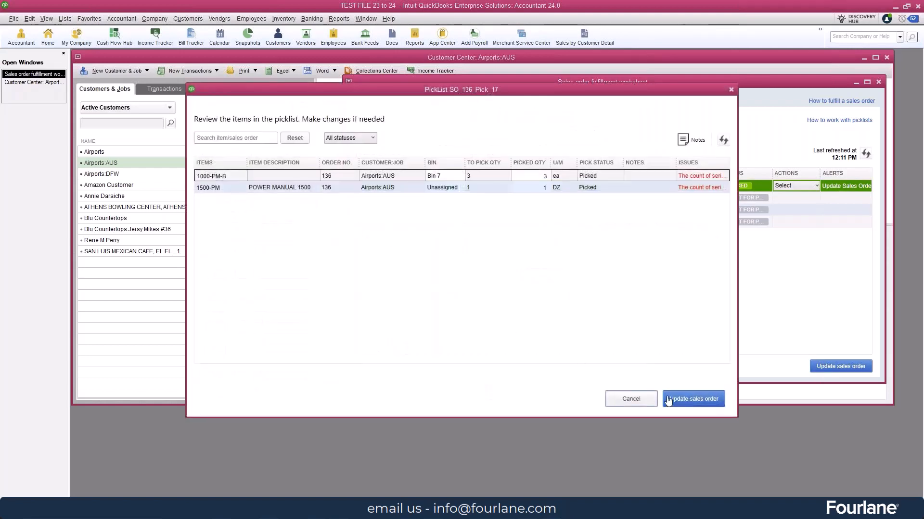
click(685, 399)
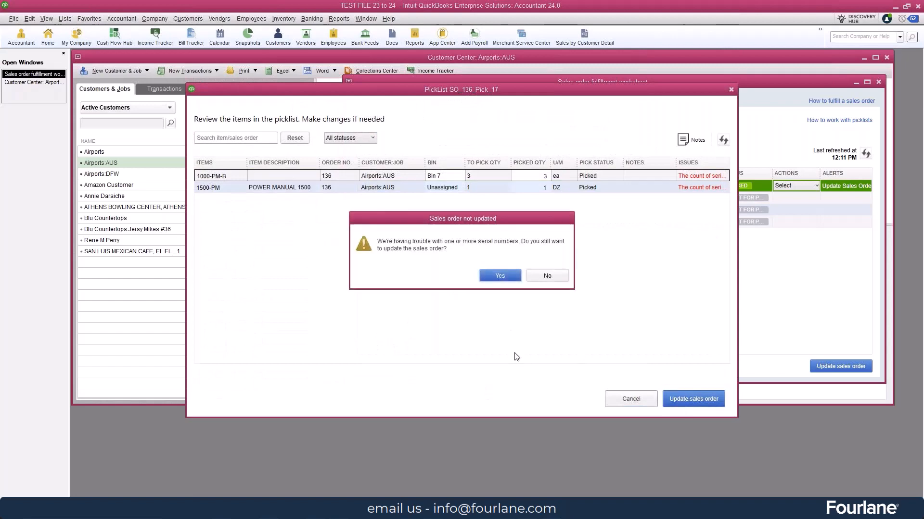
click(500, 275)
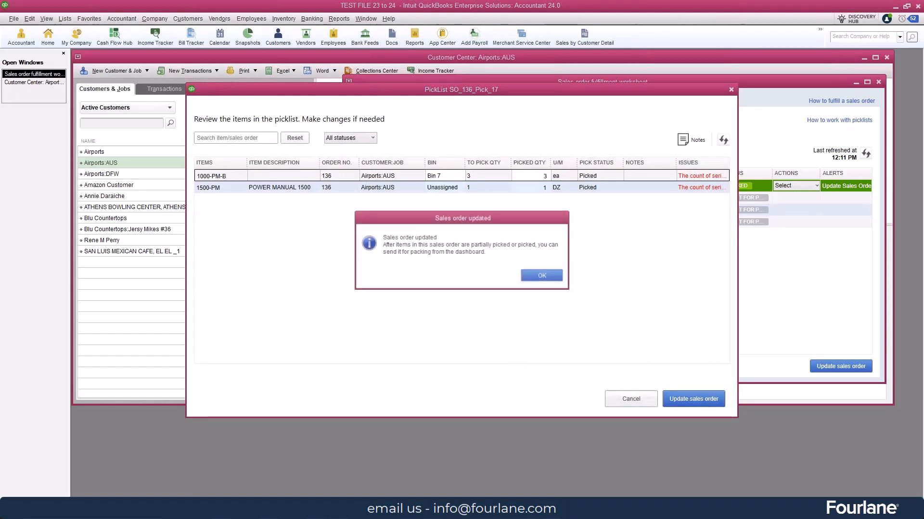
click(540, 275)
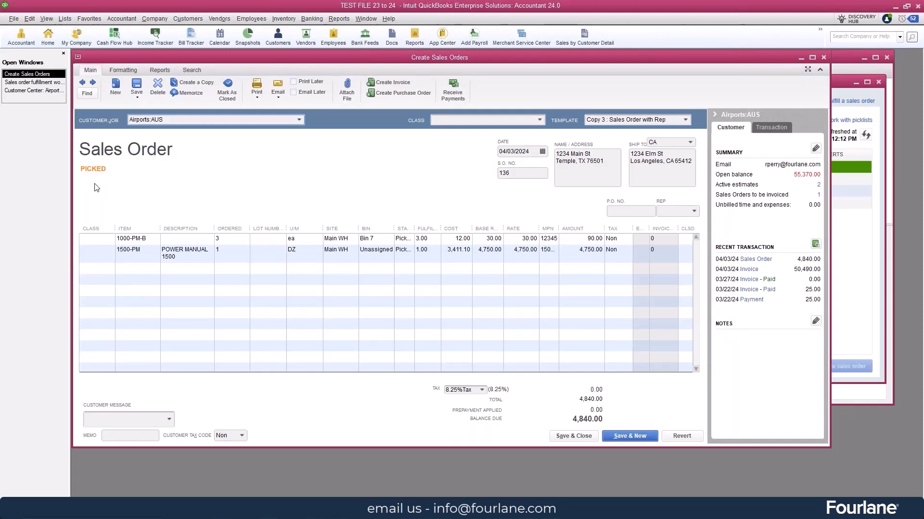
click(823, 57)
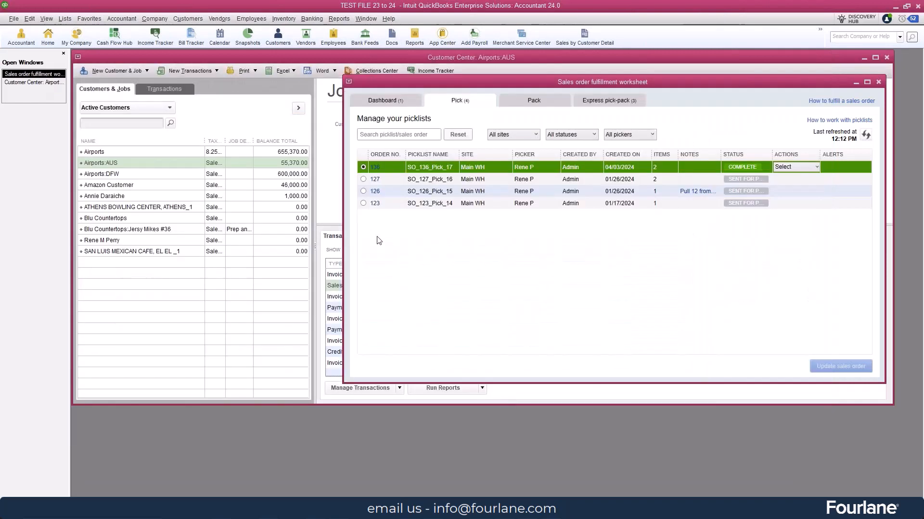
Send picked sales order 136 to the device for packing with the available packer assigned, and show the packing lists
click(387, 102)
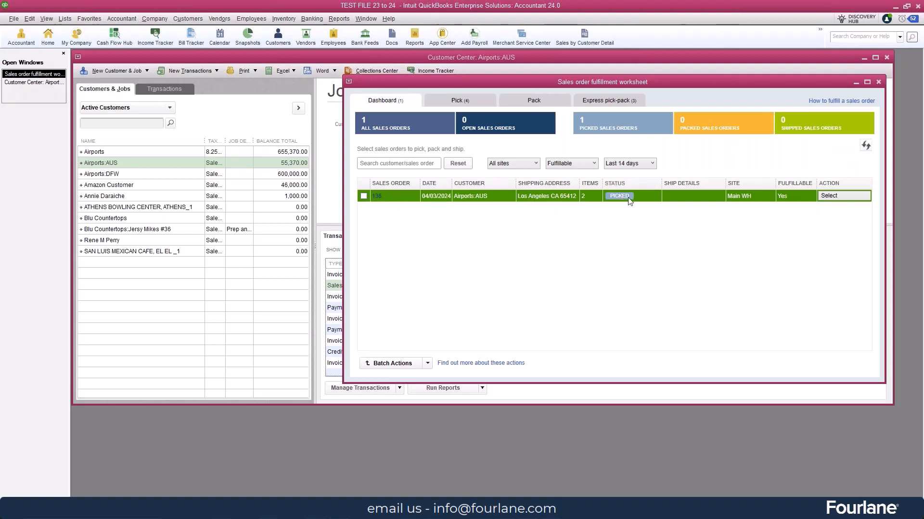
click(364, 196)
click(841, 196)
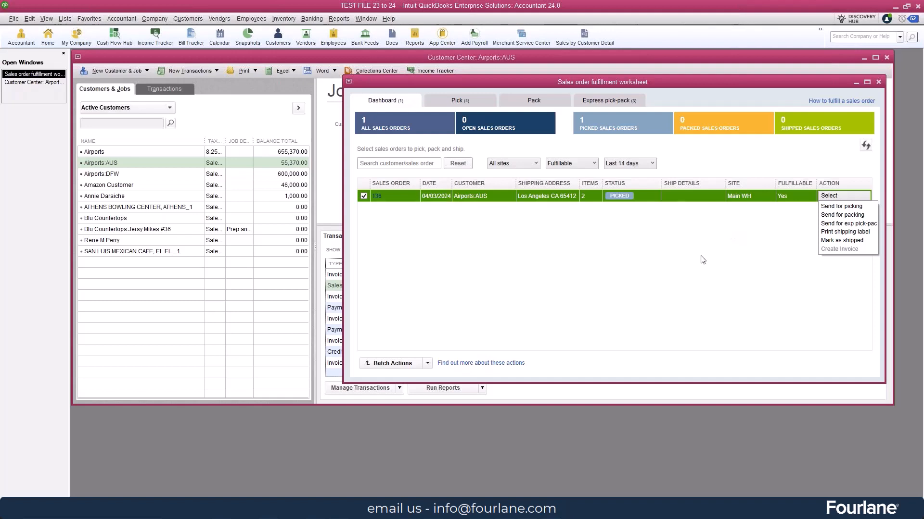
click(840, 215)
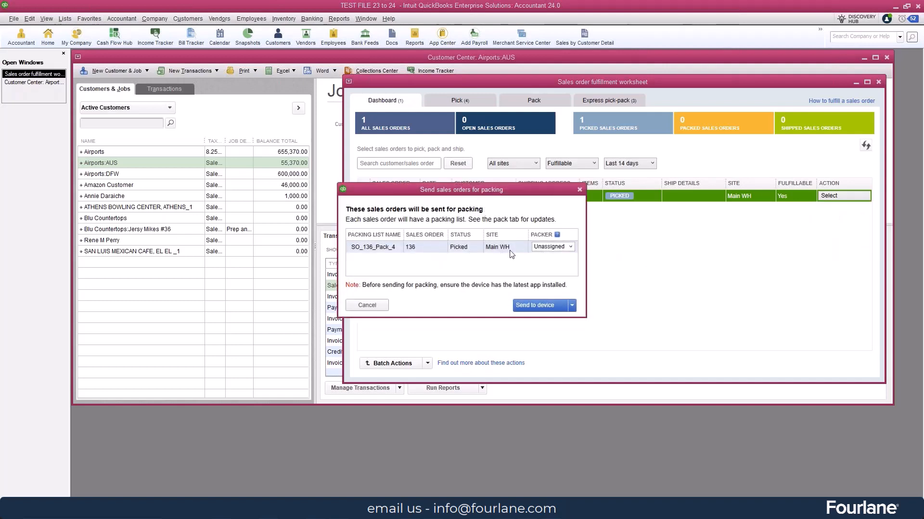
click(570, 246)
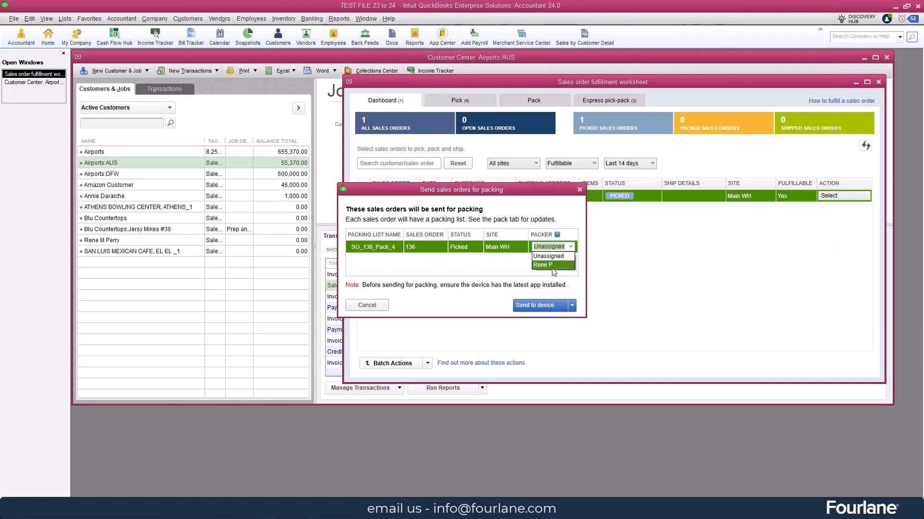
click(545, 266)
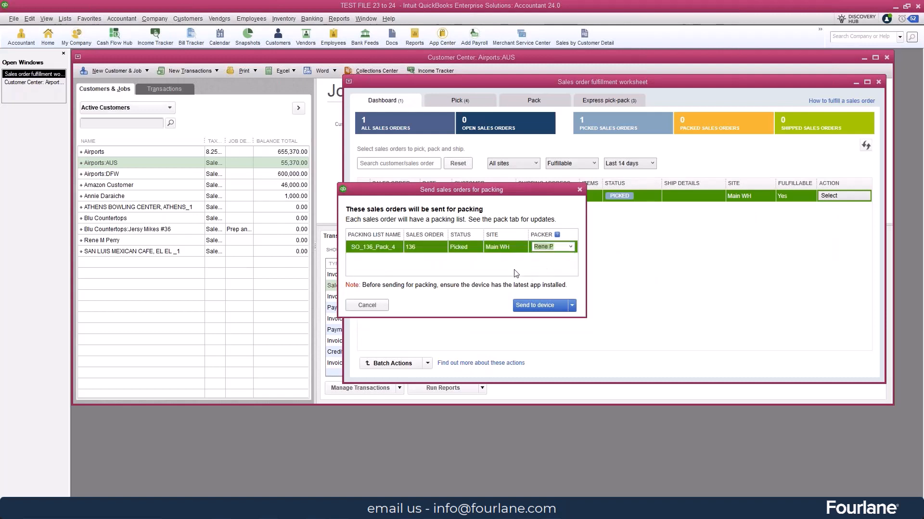
click(538, 308)
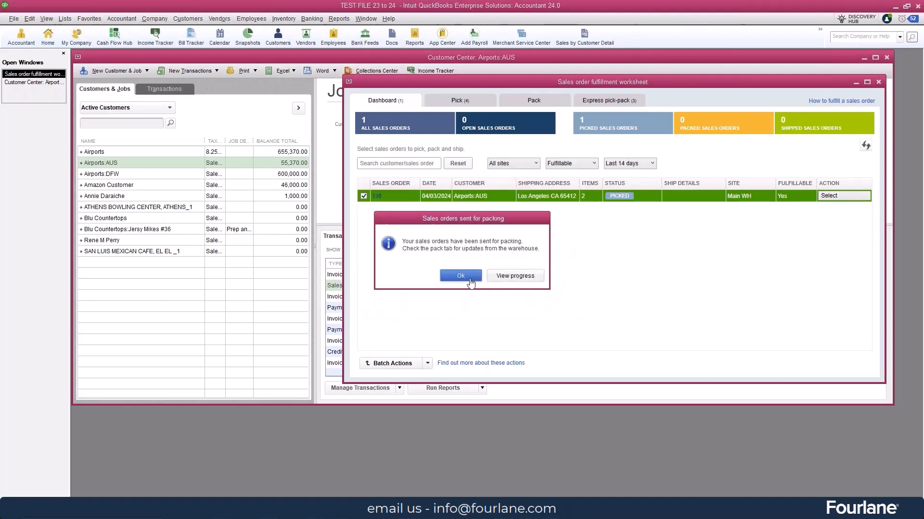
click(460, 276)
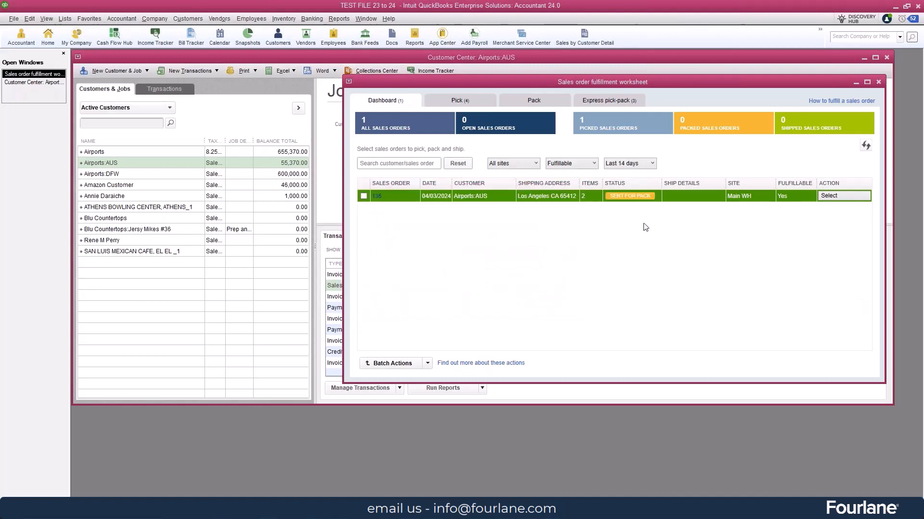
click(544, 99)
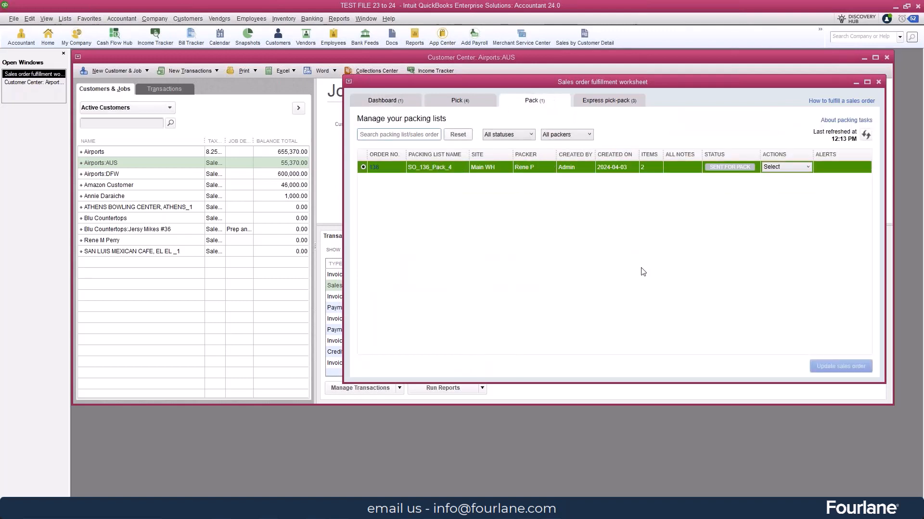
Switch to the mirrored mobile warehouse app and add item 1000-PM-B to the sales order 136 package with a counted quantity of 3
click(554, 508)
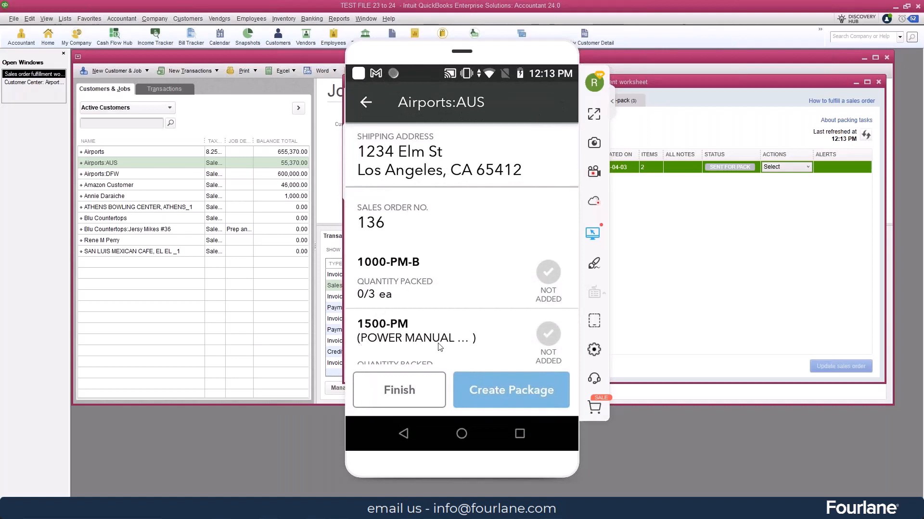
click(513, 275)
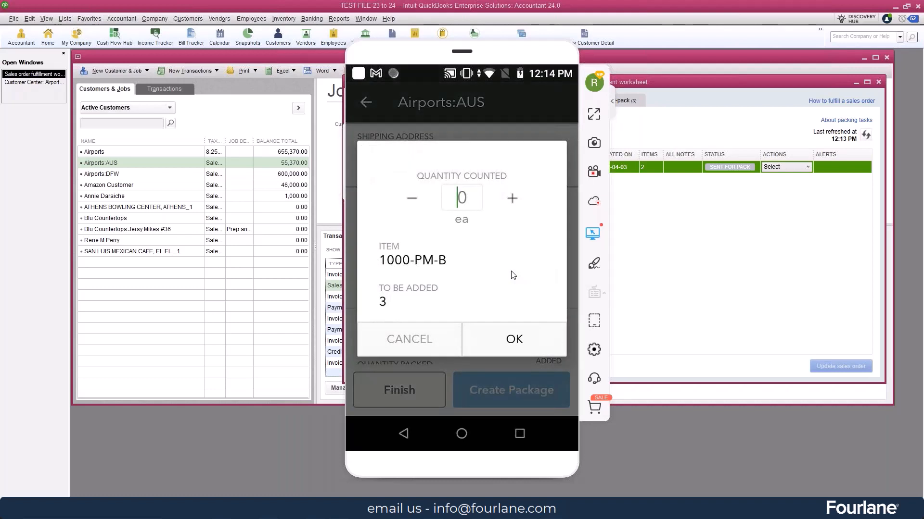
text(2)
key(BackSpace)
text(3)
key(Return)
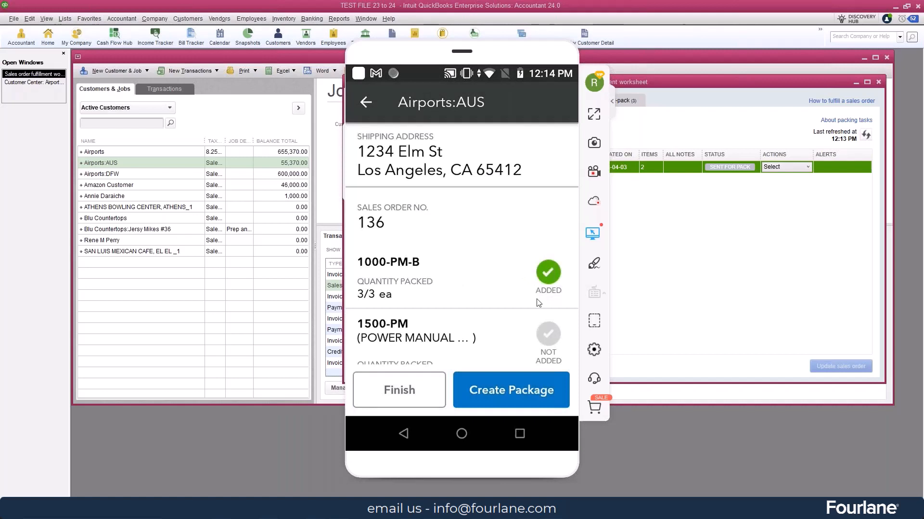
Mark the packing task for sales order 136 as done, leave the pack list and return to the QuickBooks fulfillment worksheet
scroll(541, 260, down, 1)
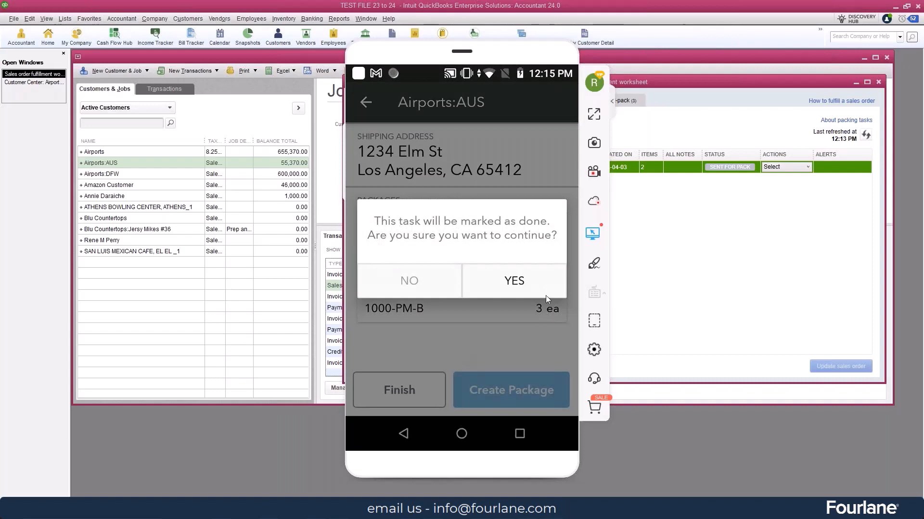
click(545, 296)
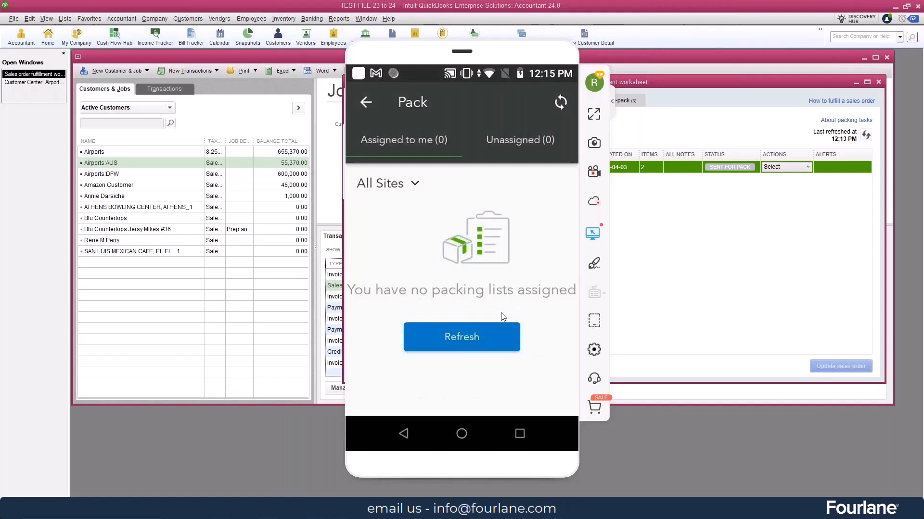
click(475, 336)
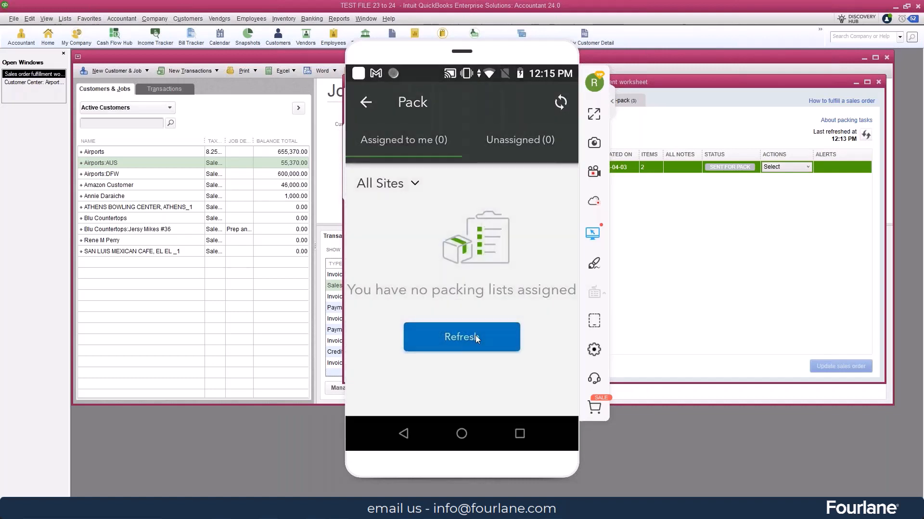
click(382, 104)
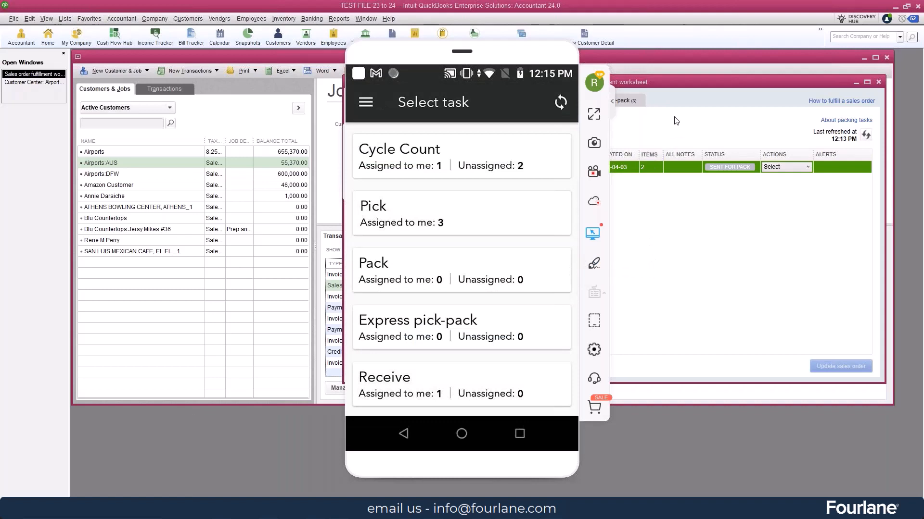
click(688, 115)
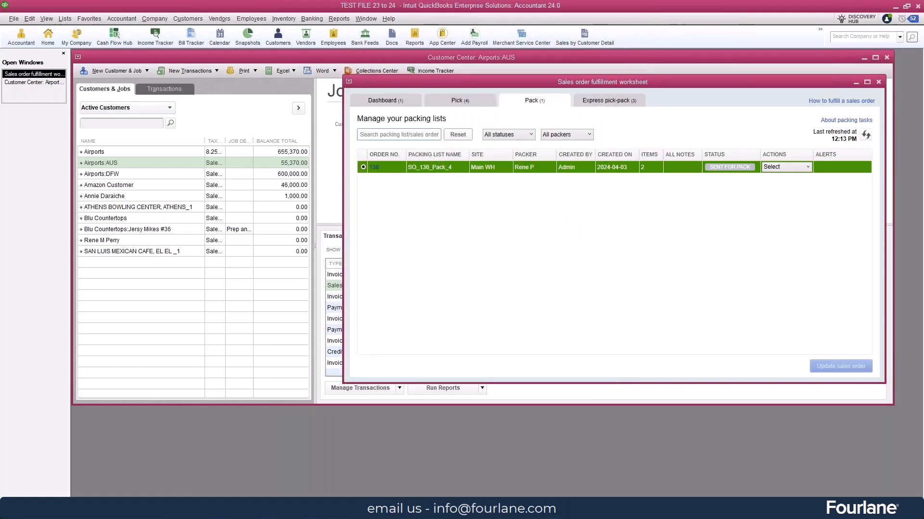
Refresh the packing lists, view packing list SO_136_Pack_4 and update the sales order from it
click(866, 136)
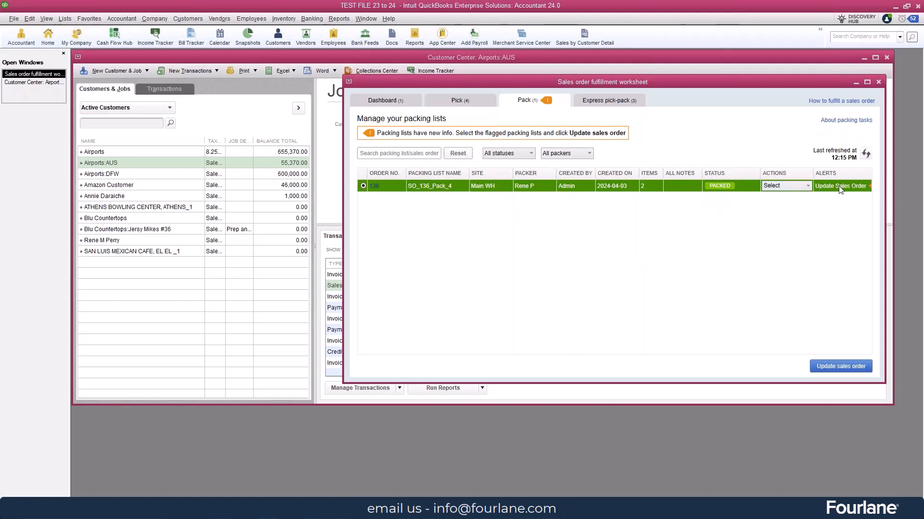
click(808, 186)
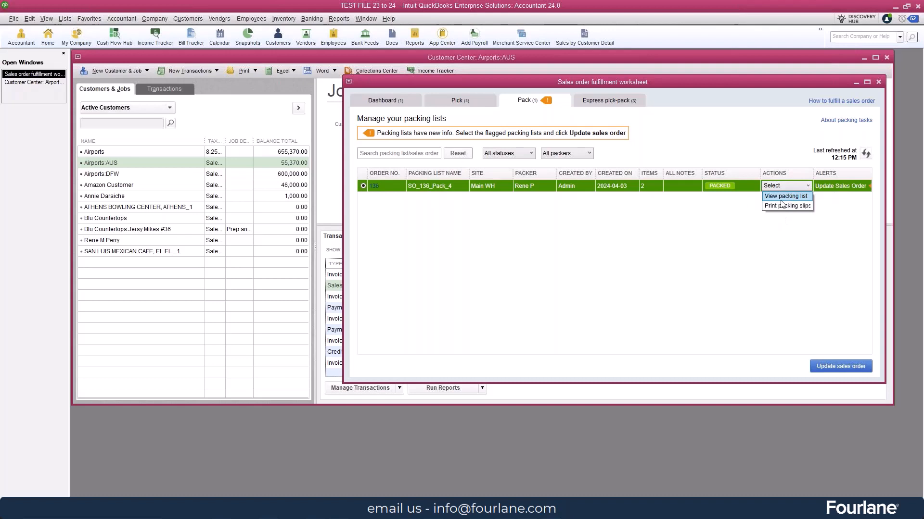
click(786, 196)
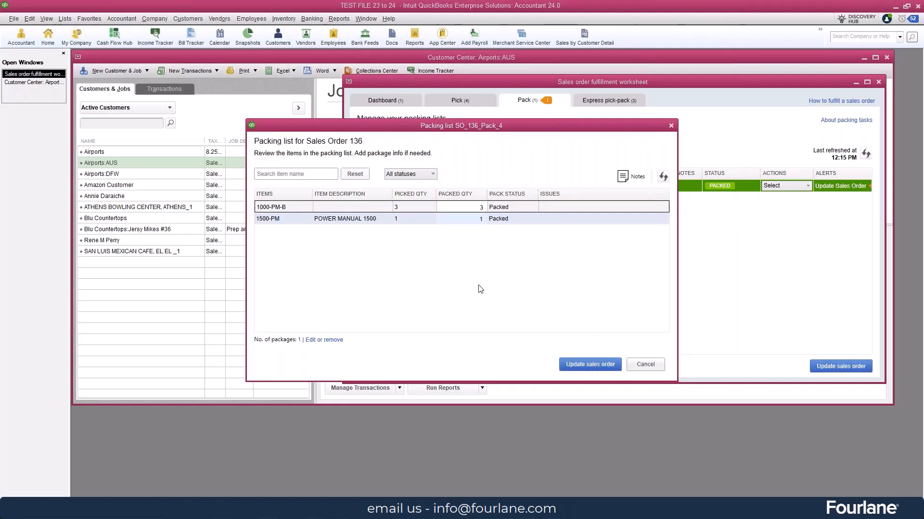
click(582, 368)
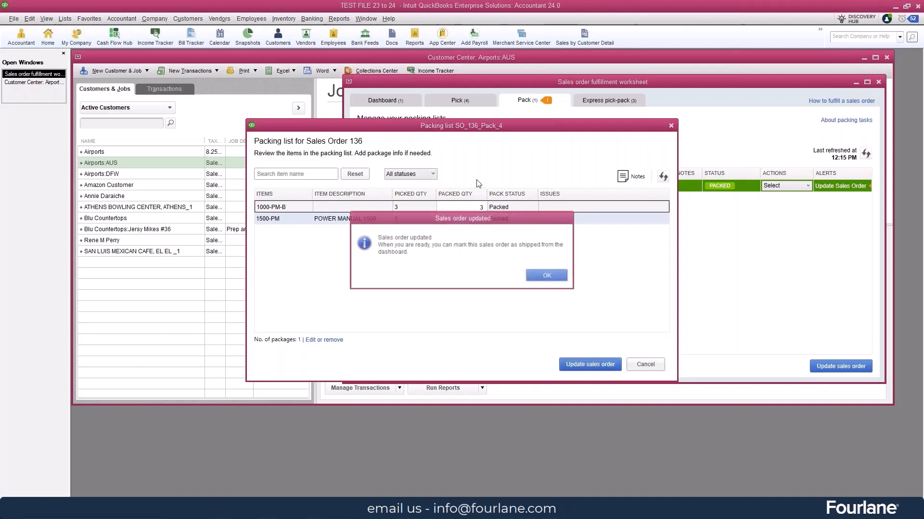
click(548, 277)
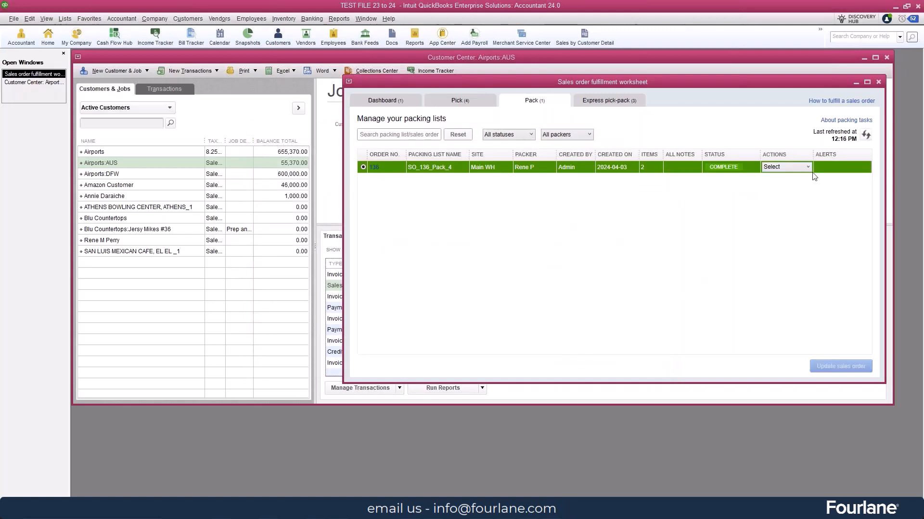
From the fulfillment dashboard, start a FedEx Package shipping label for packed sales order 136 using its Main WH package
click(385, 103)
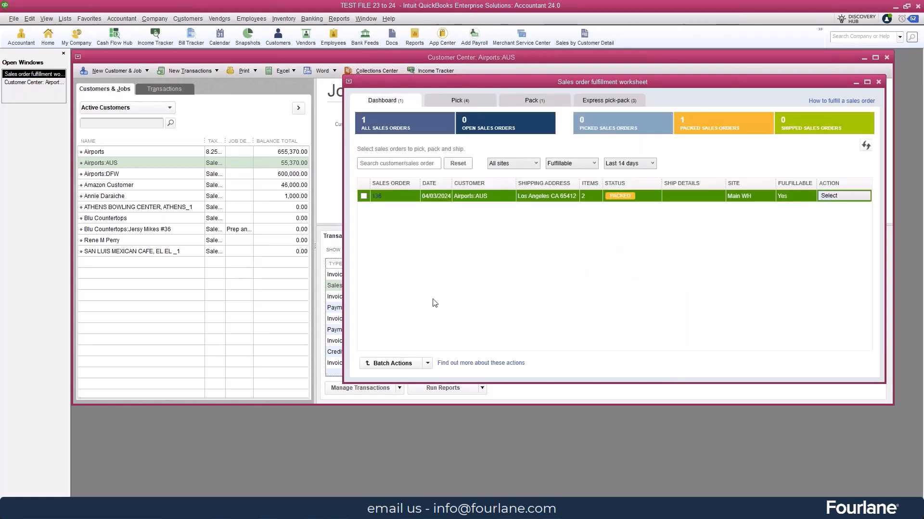
click(427, 364)
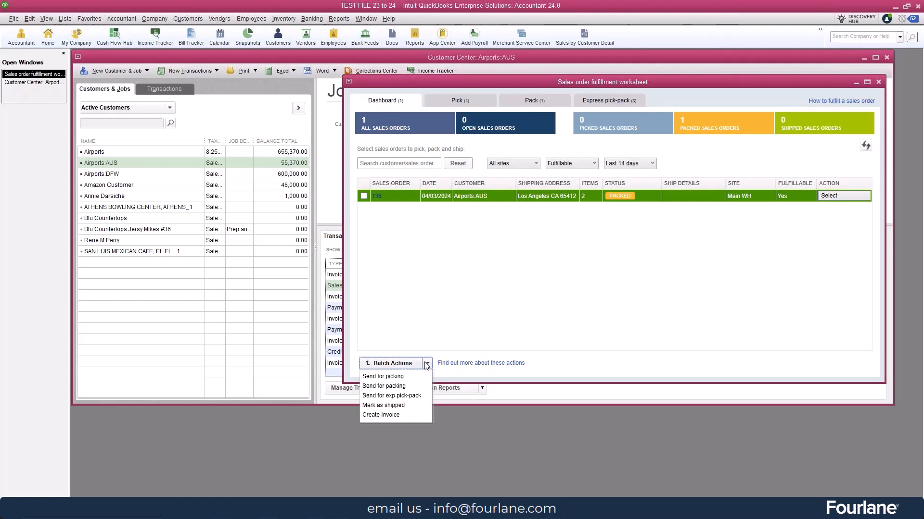
click(838, 196)
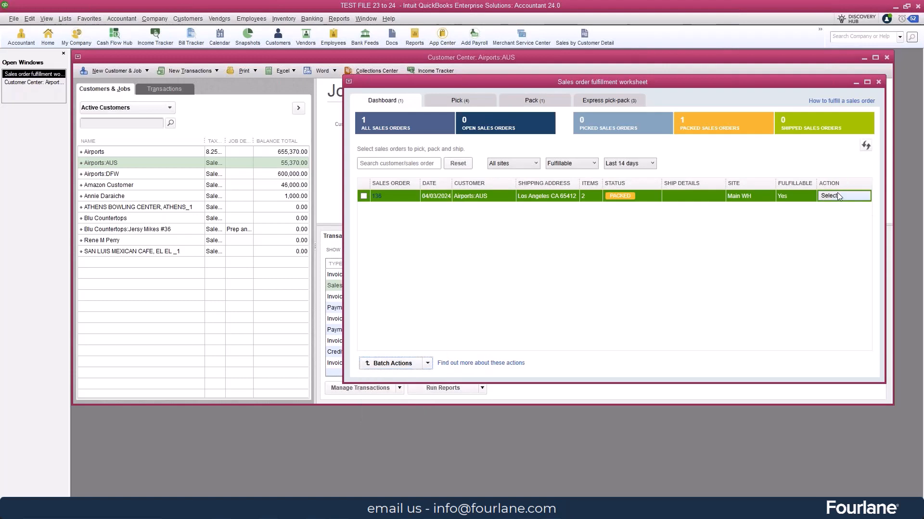
click(838, 196)
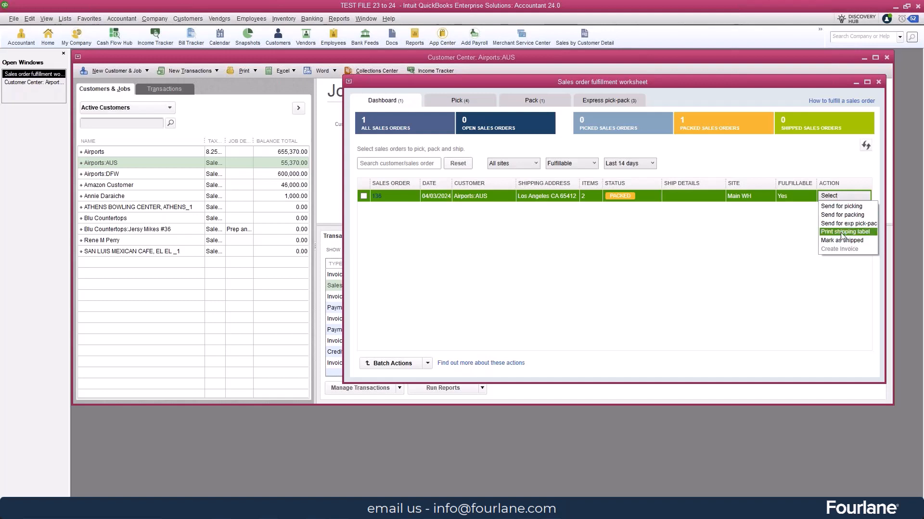
mouse_move(841, 235)
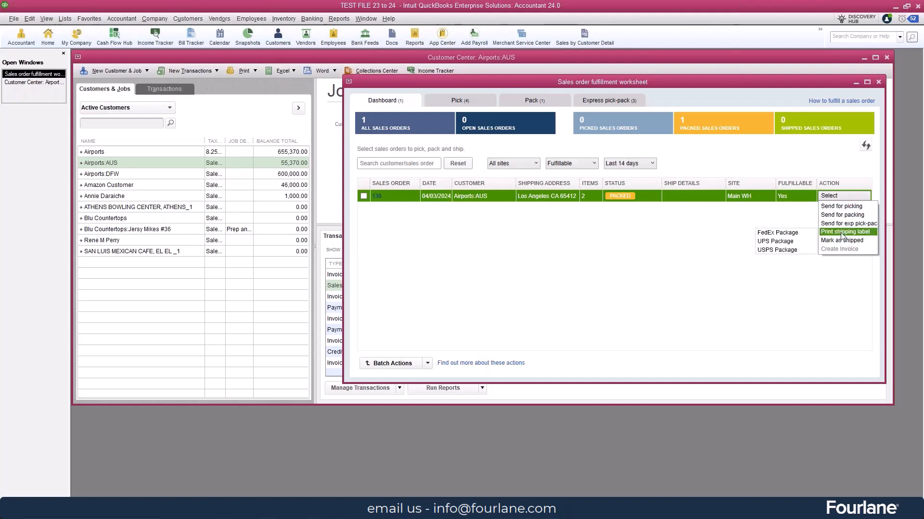
click(789, 234)
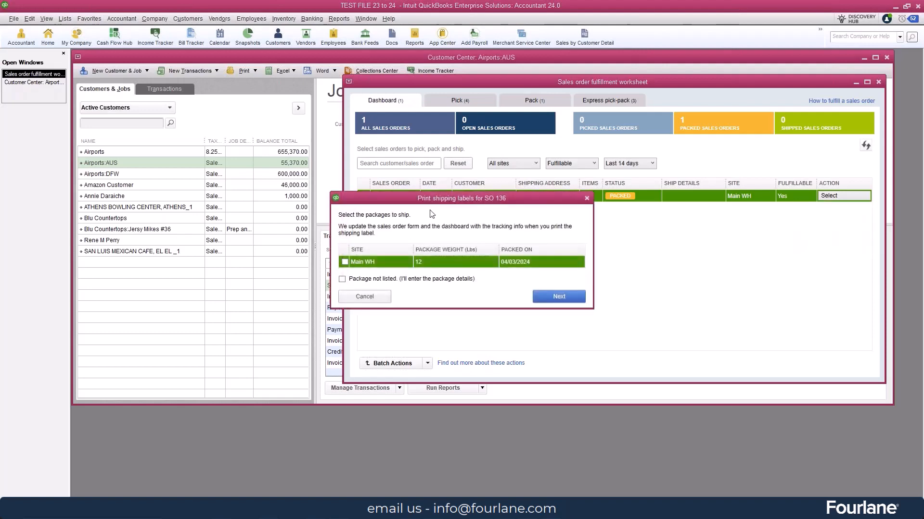
click(345, 263)
click(567, 299)
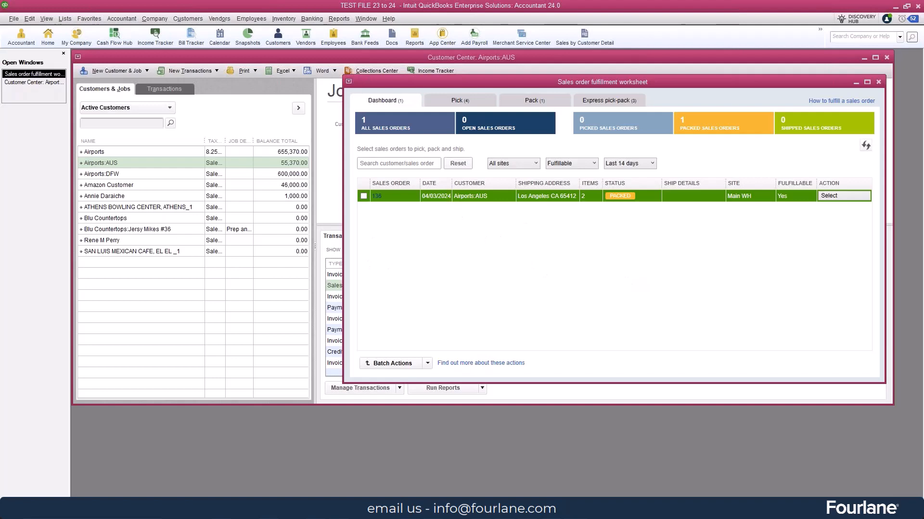
Skim the FedEx license agreement in the Shipping Manager setup wizard, then exit the wizard without agreeing and dismiss the notice
scroll(451, 293, down, 10)
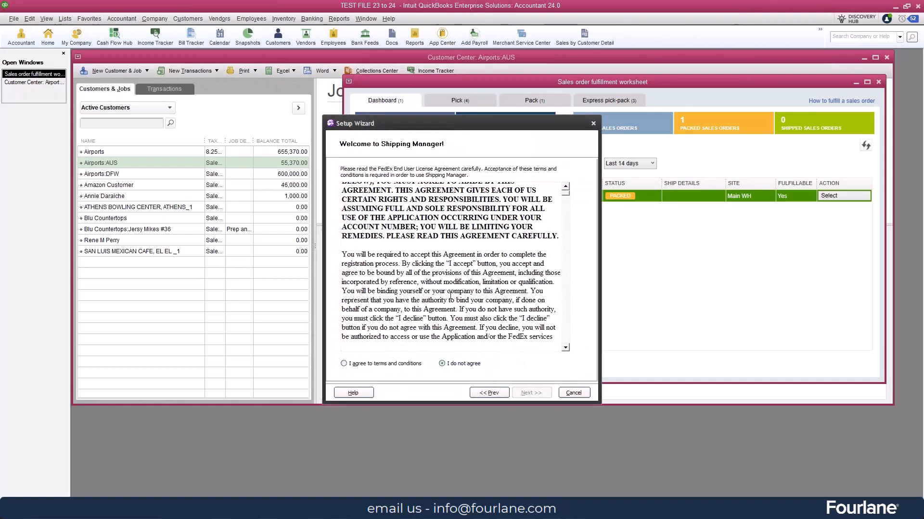
scroll(446, 311, down, 10)
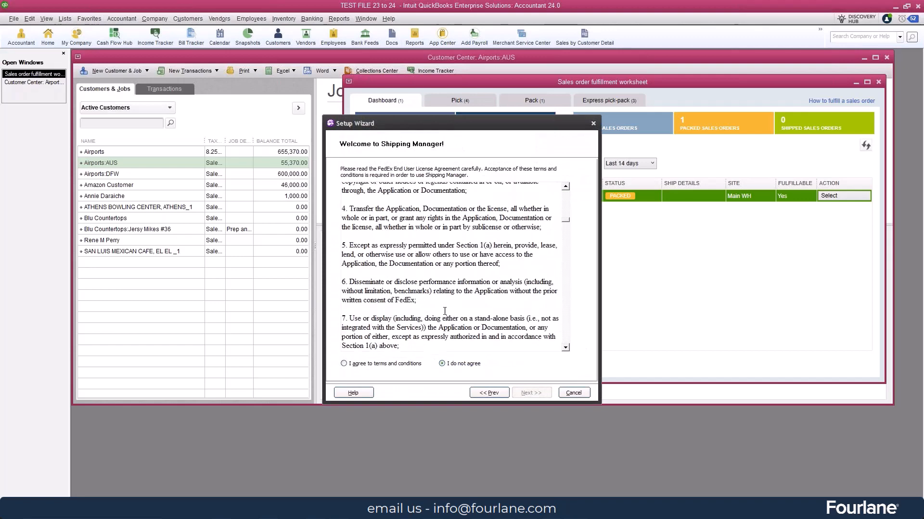
scroll(453, 264, down, 3)
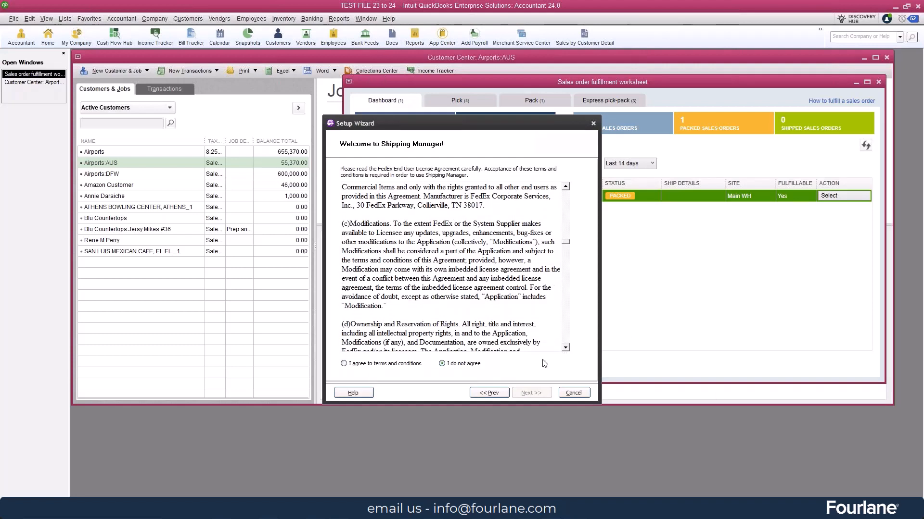
click(573, 393)
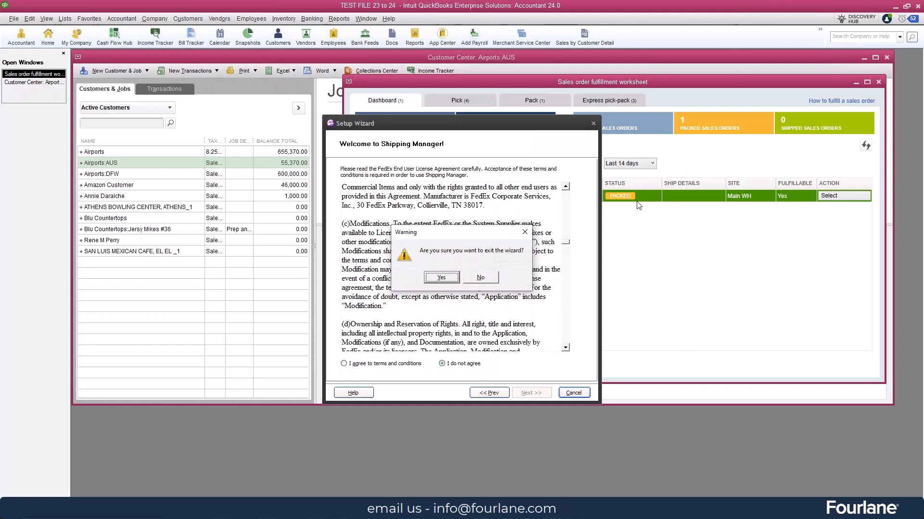
click(441, 278)
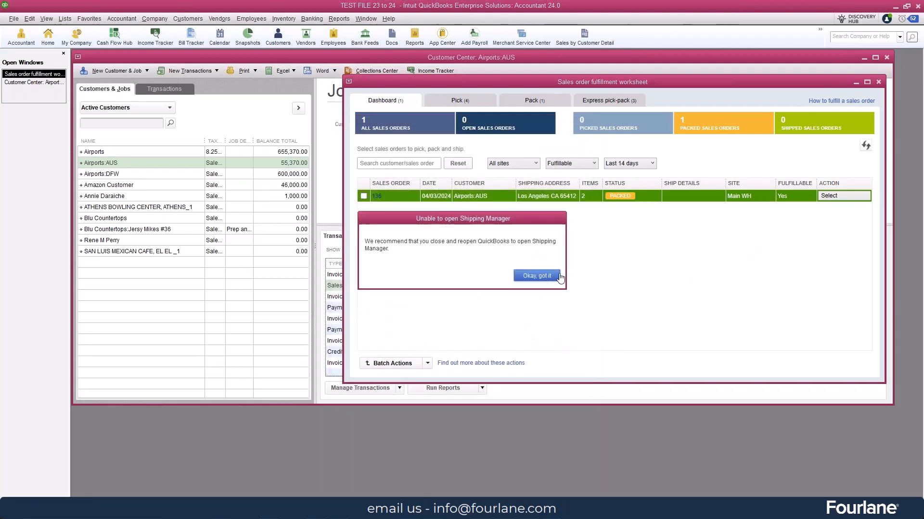
click(537, 276)
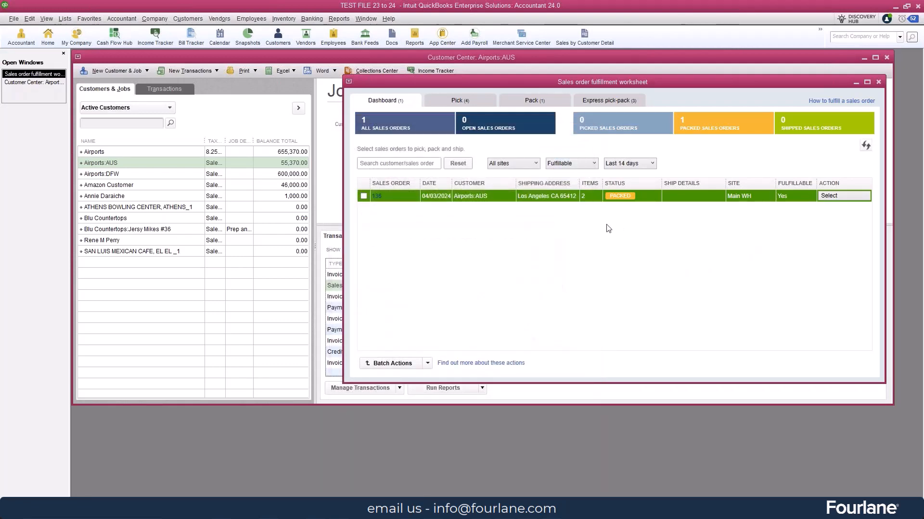
Mark sales order 136 as shipped and create the invoice for it
click(839, 196)
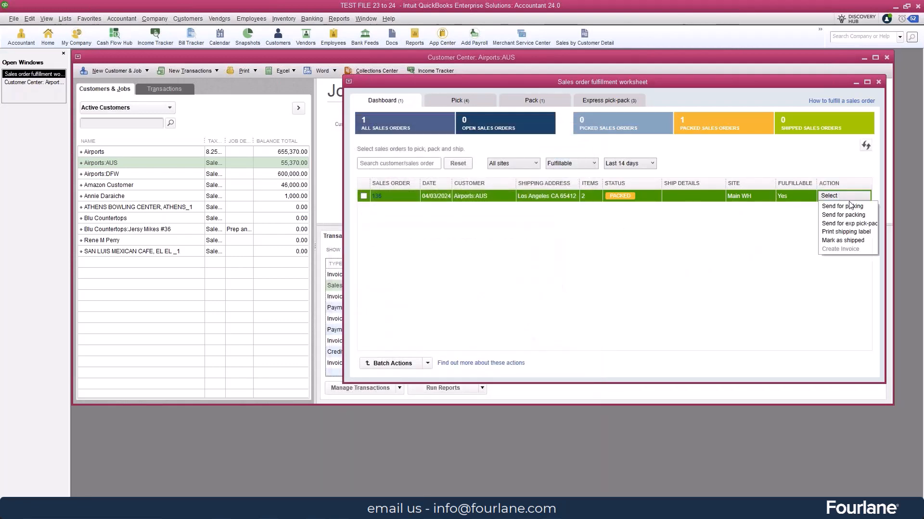
click(838, 240)
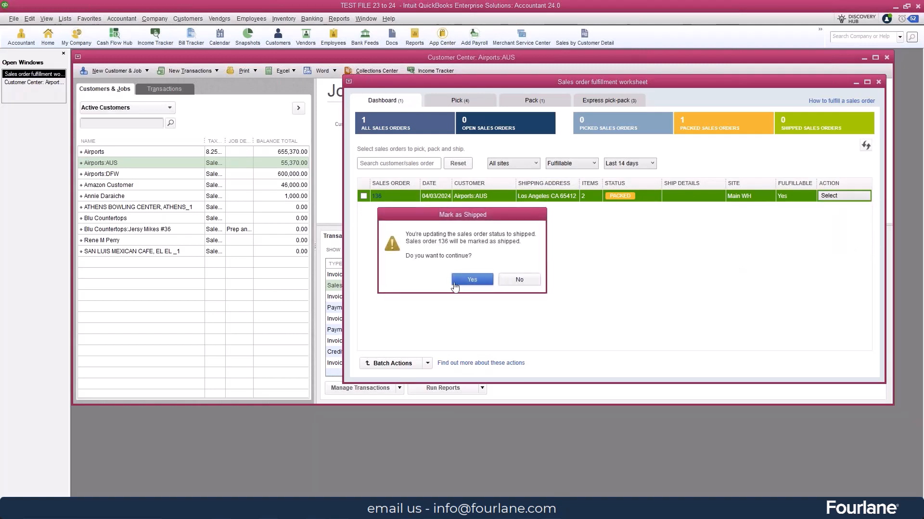
click(470, 278)
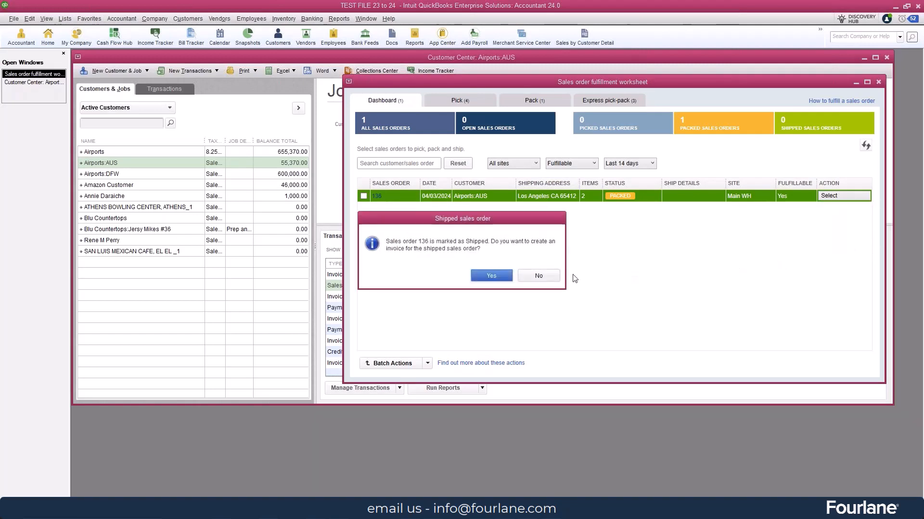
click(490, 278)
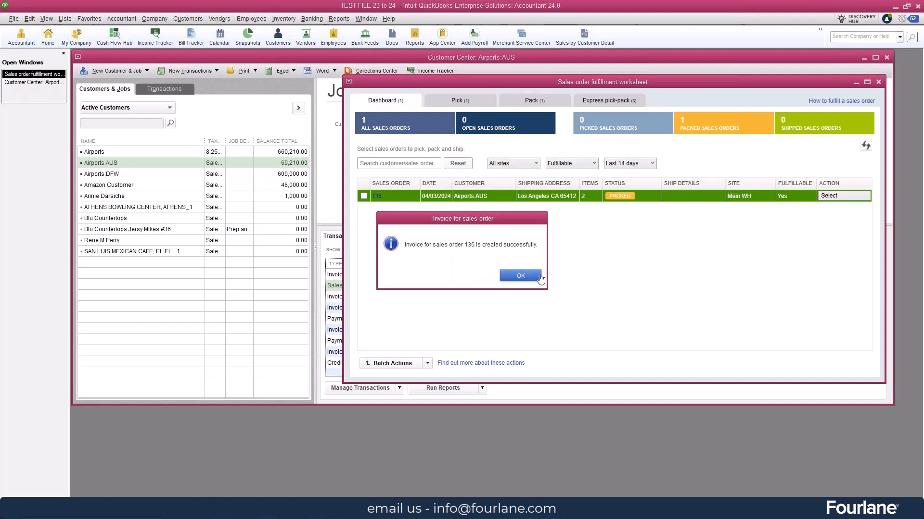
click(539, 279)
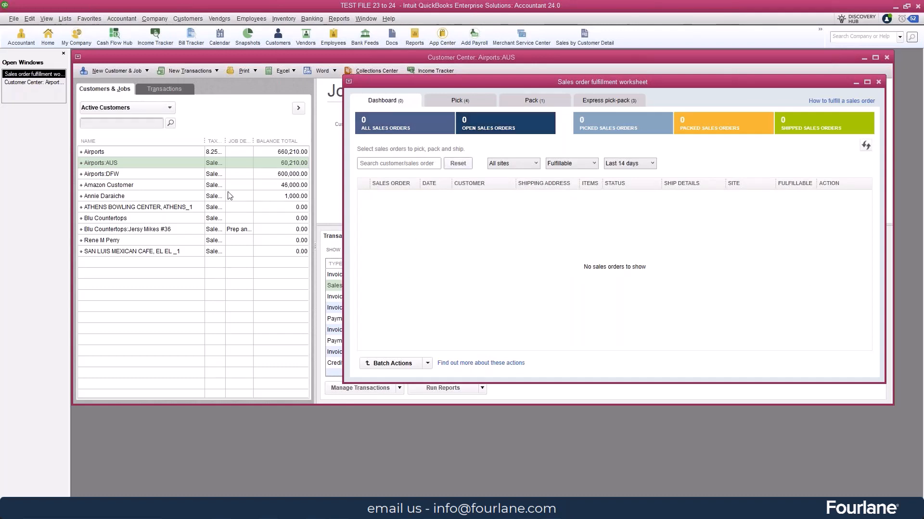
Review sales order 136 from the Airports:AUS transactions in the Customer Center, and close it
click(211, 113)
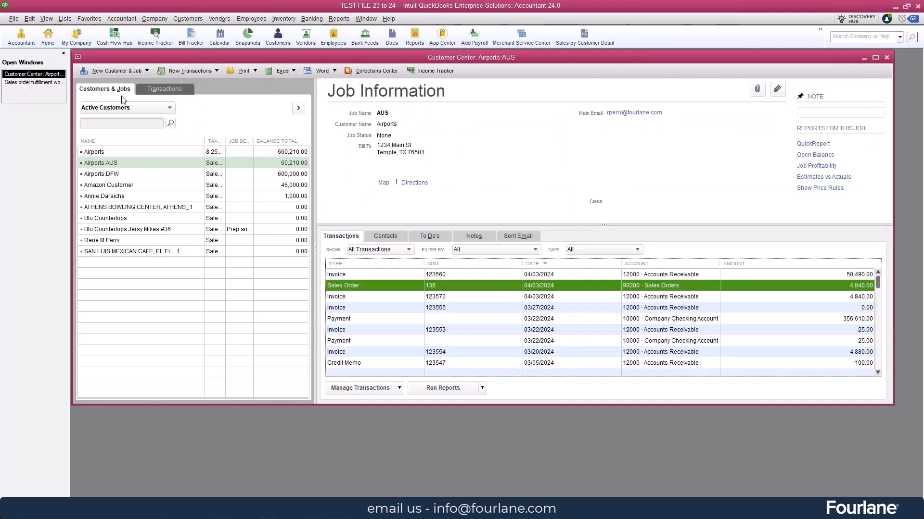
click(107, 165)
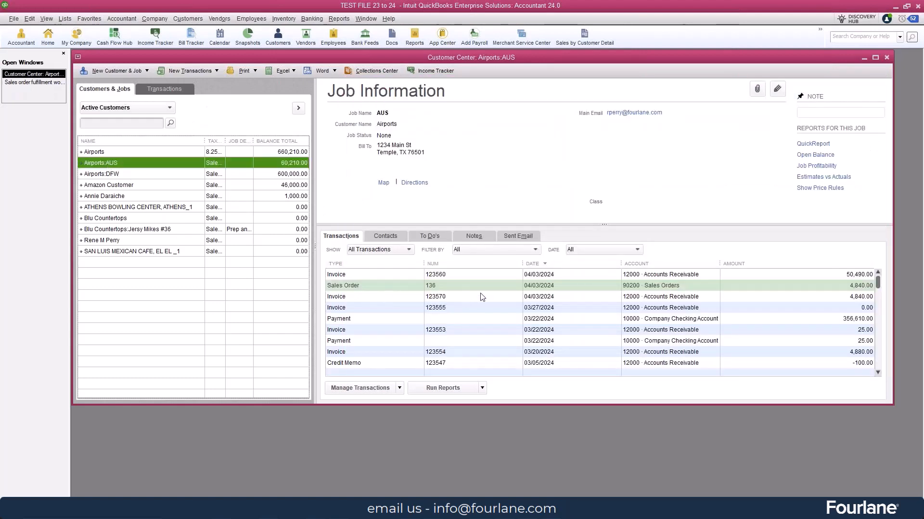
double_click(465, 287)
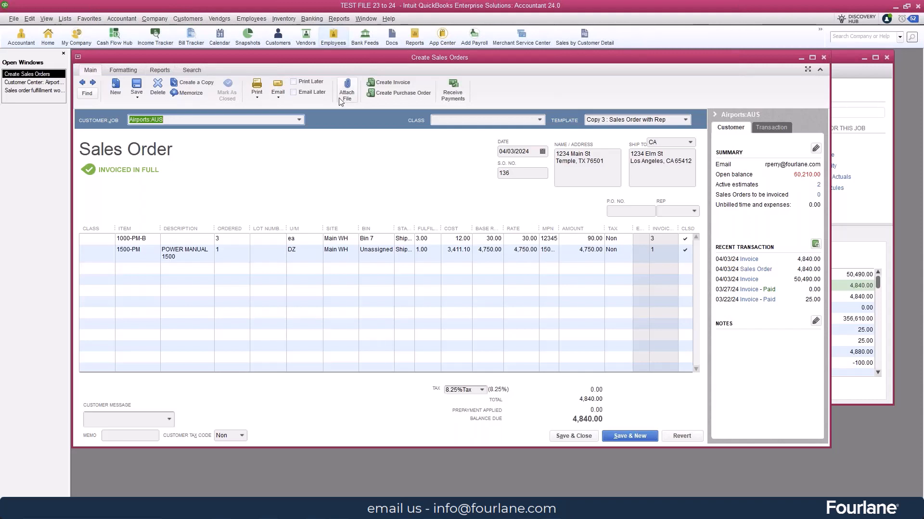
click(823, 58)
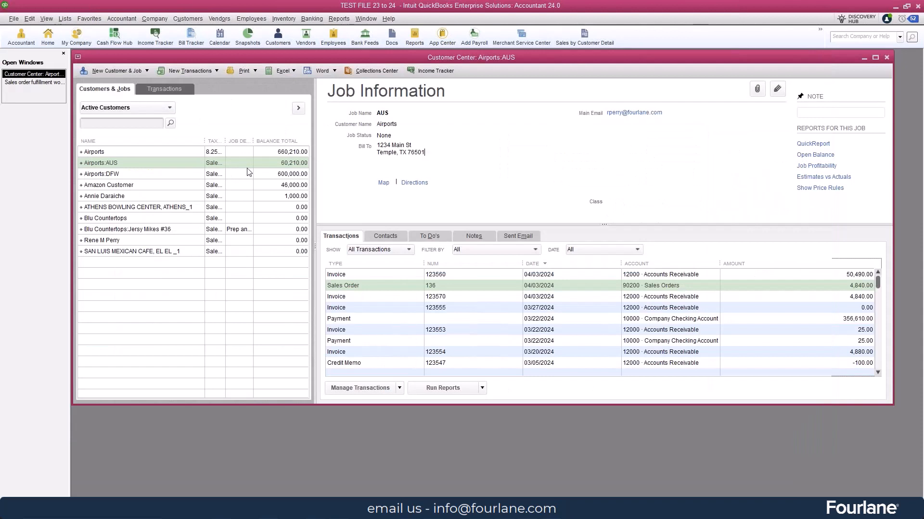
Create a new sales order for Airports:AUS and add inventory item 1000-PM-B on the first line
click(190, 72)
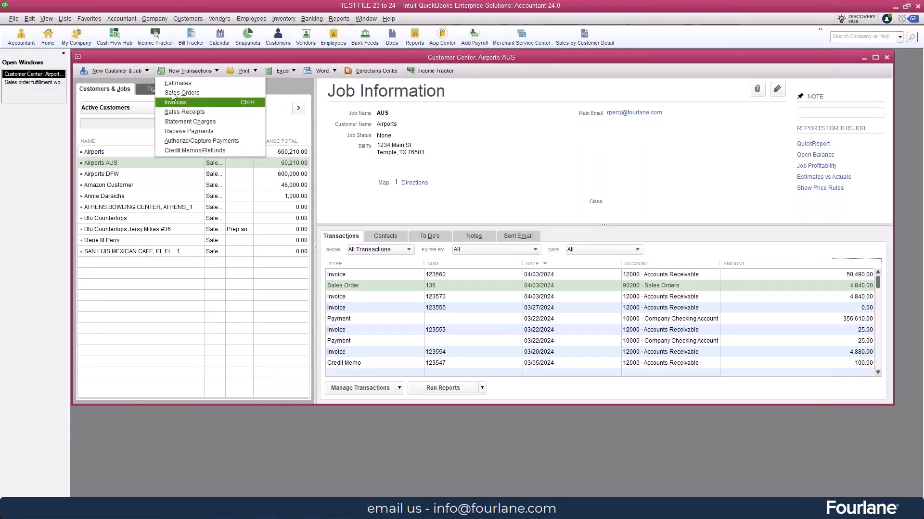
click(173, 92)
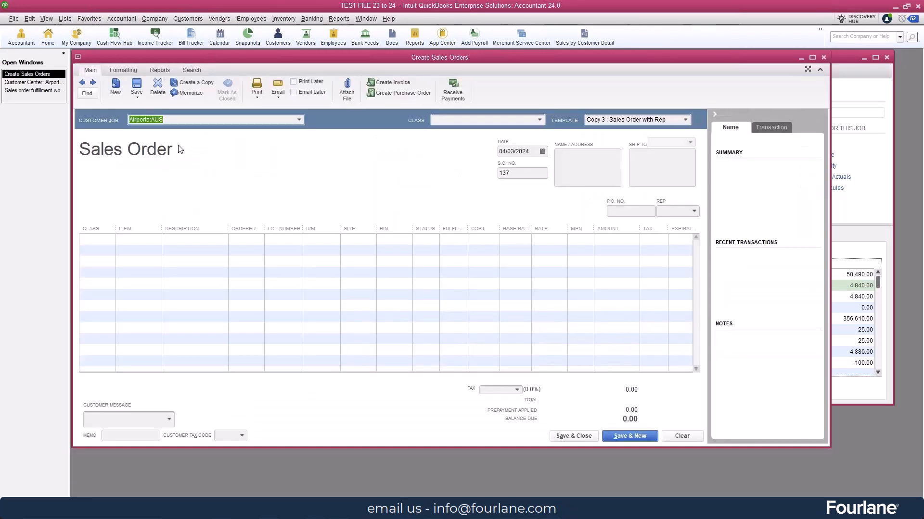
click(133, 245)
click(155, 239)
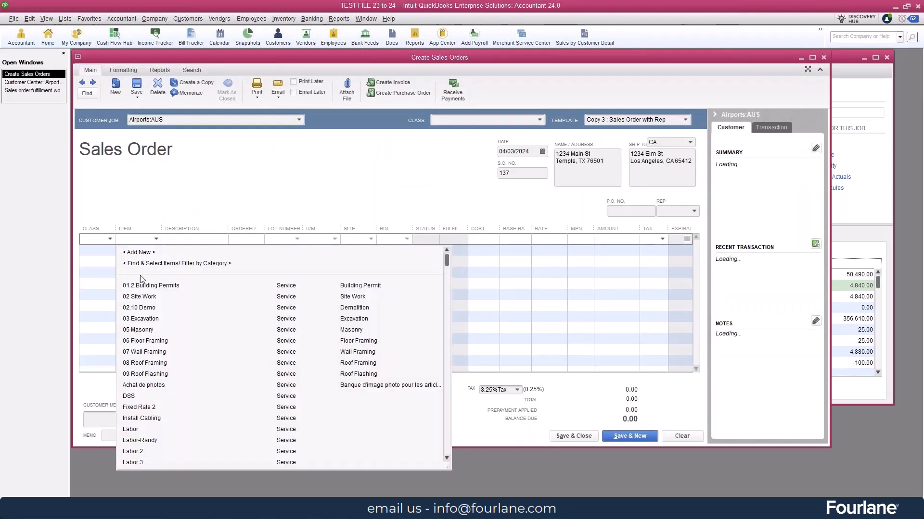
scroll(174, 407, down, 3)
scroll(174, 407, down, 3)
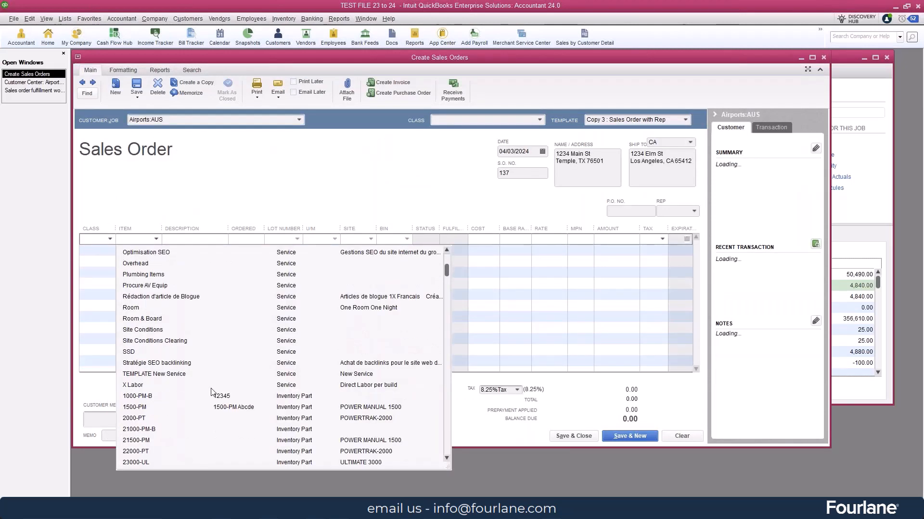
click(155, 400)
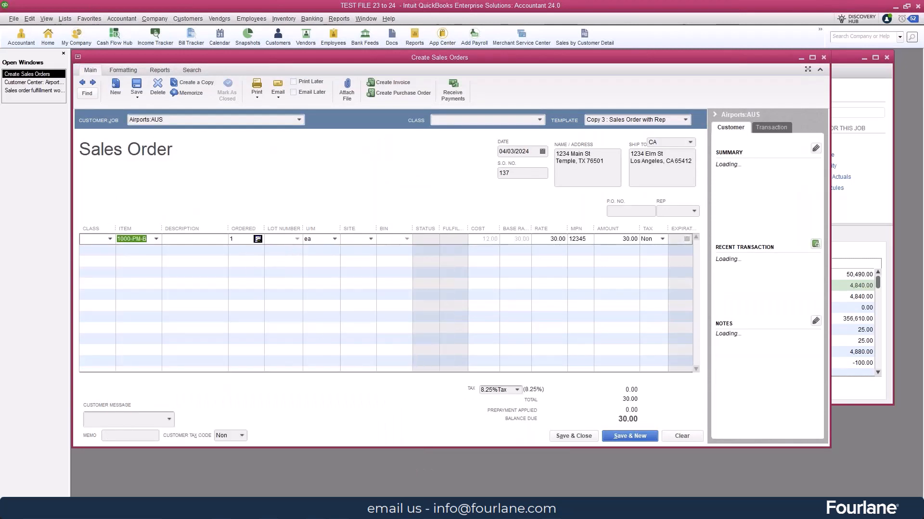
Check the current availability of item 1000-PM-B, and set its ordered quantity to 3 ea
click(258, 239)
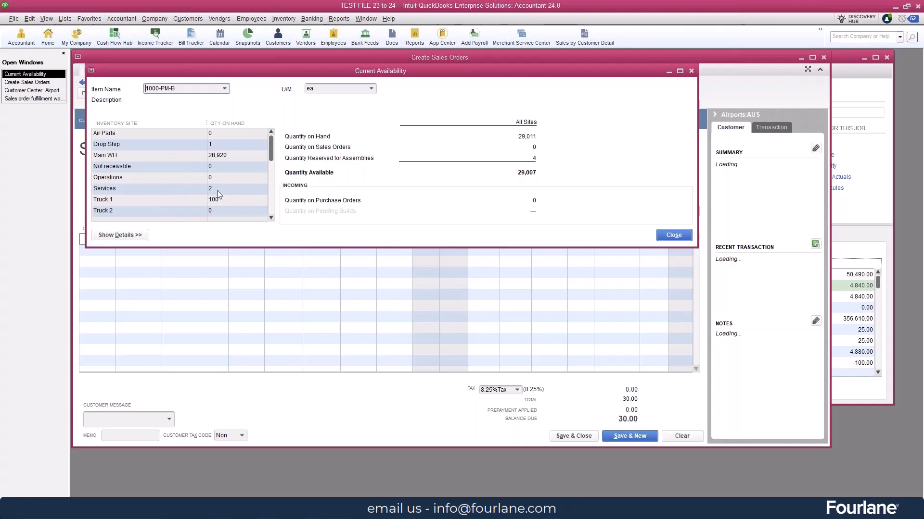
click(691, 71)
click(242, 242)
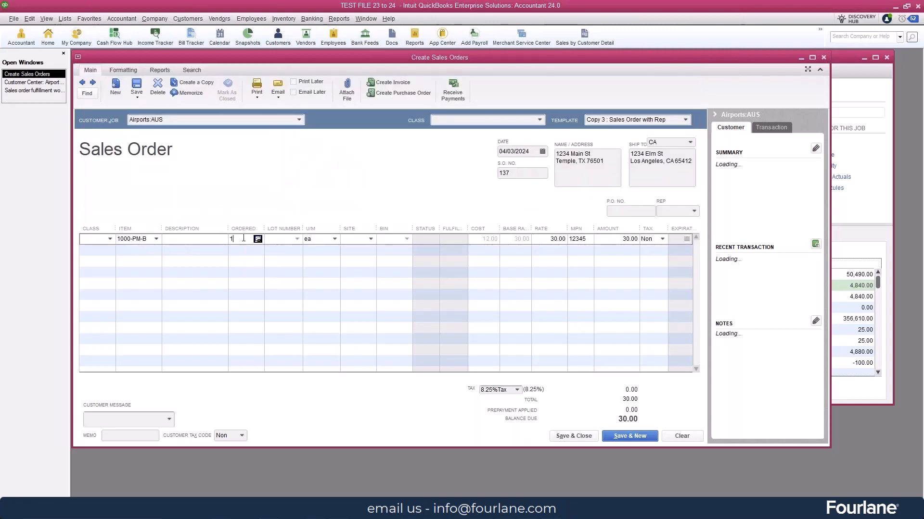
text(3)
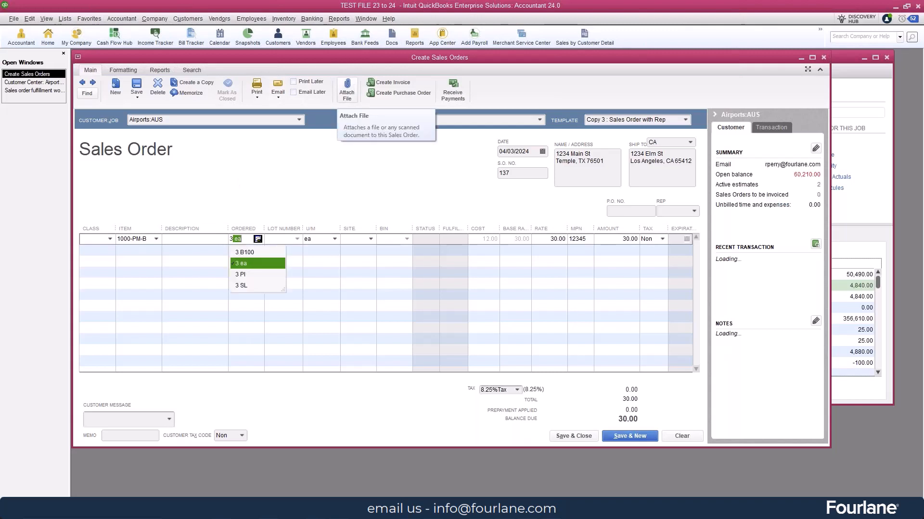
click(253, 263)
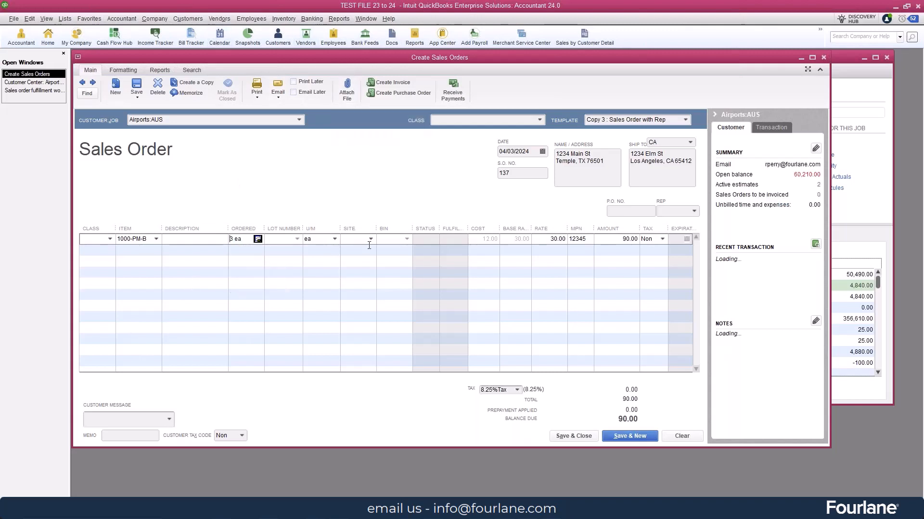
Set the 1000-PM-B line's site to Services and check the item's availability at that site
click(370, 240)
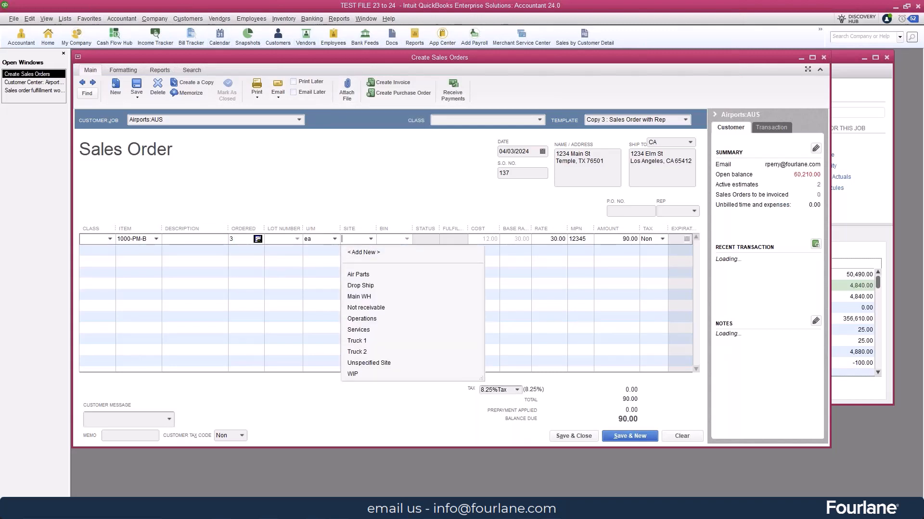
click(361, 331)
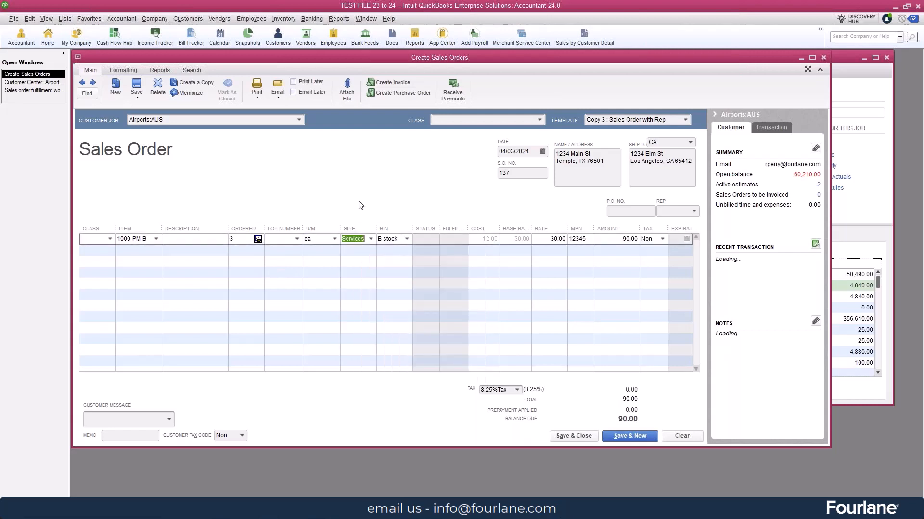
click(258, 239)
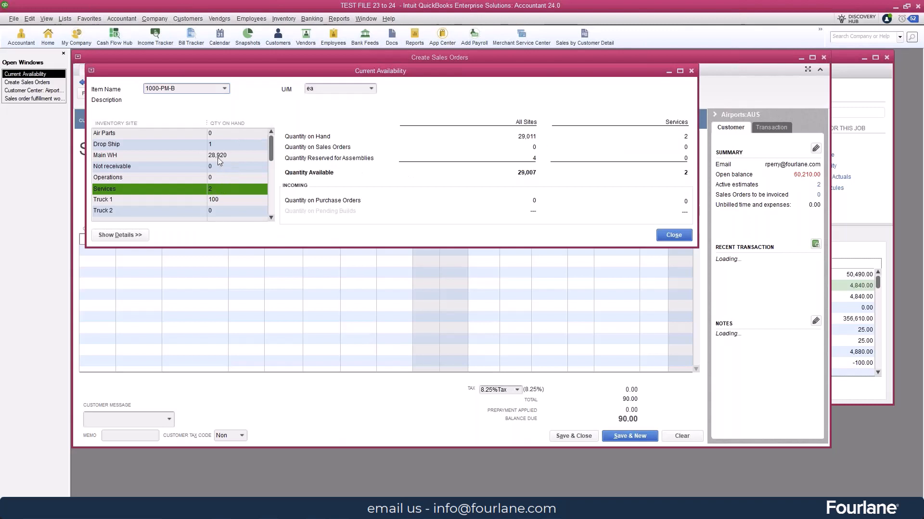
click(673, 235)
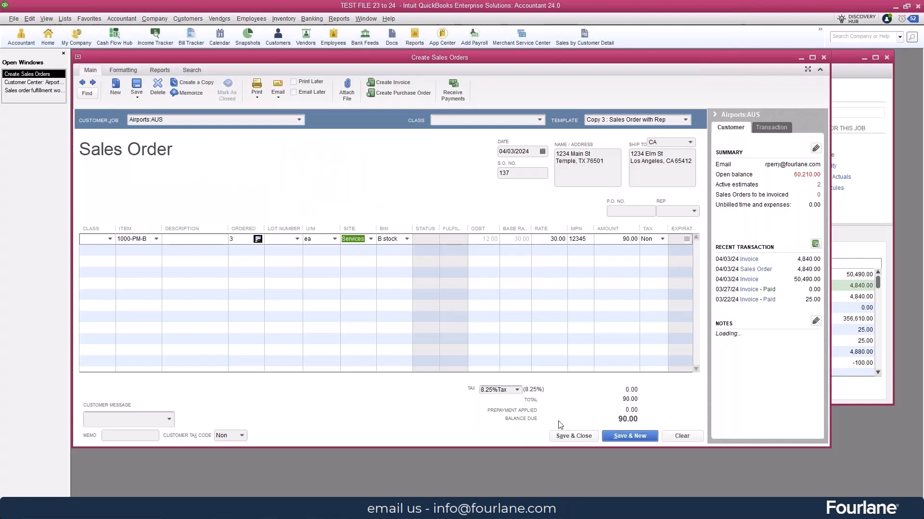
Save and close the new Airports:AUS sales order, confirming that the transaction is recorded
click(582, 438)
click(573, 437)
click(420, 171)
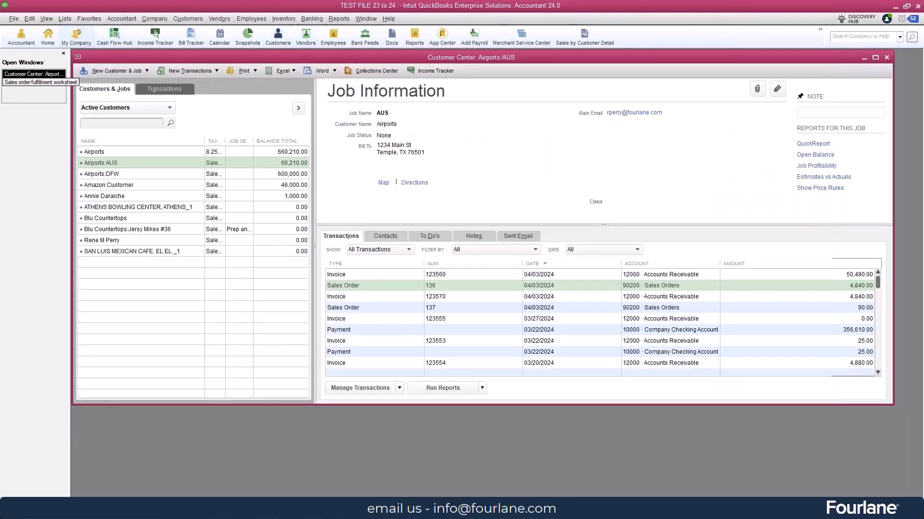
Switch to the sales order fulfillment worksheet, refresh its dashboard, and widen the window to show all columns fully
click(34, 83)
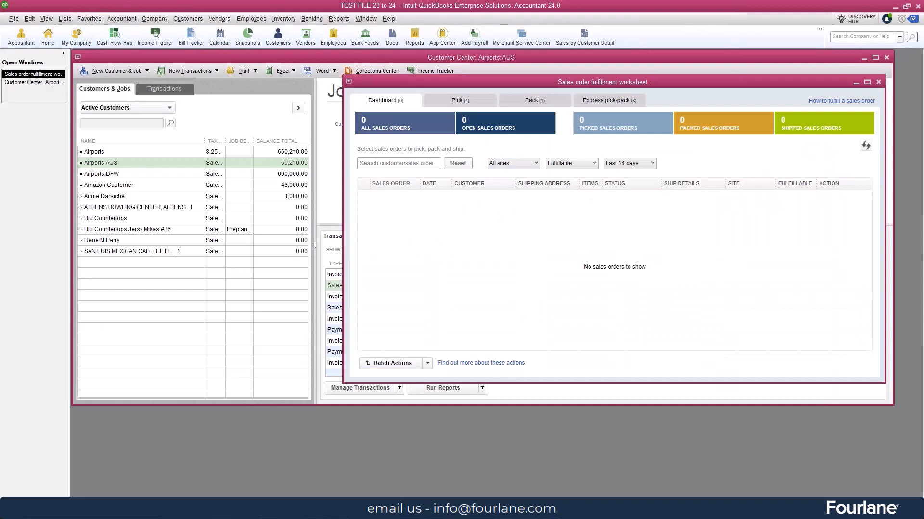
click(866, 146)
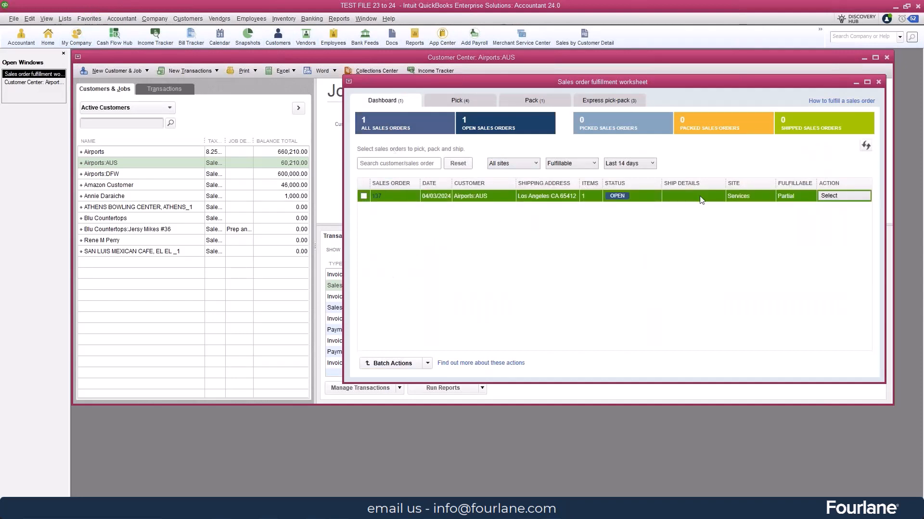
drag(344, 83, 73, 84)
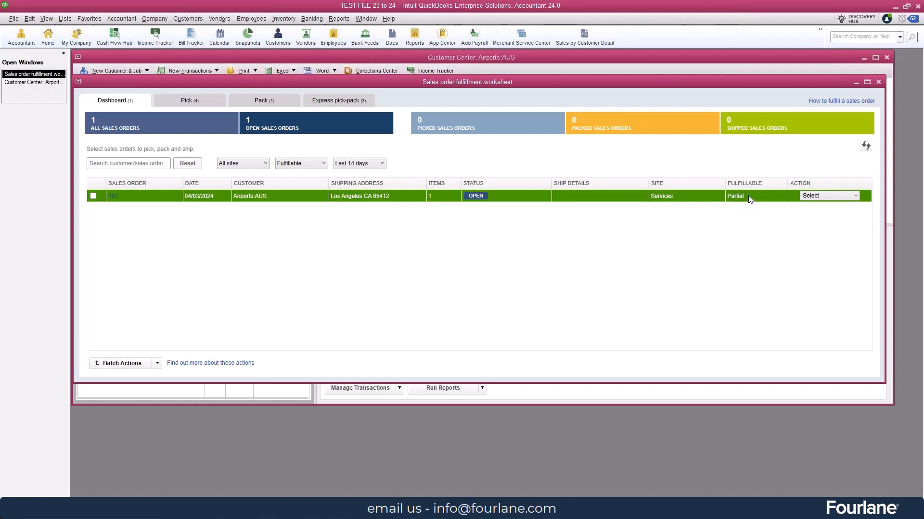
Send sales order 137 for picking, check item 1000-PM-B's availability, and send the picklist to the picker's device
click(854, 195)
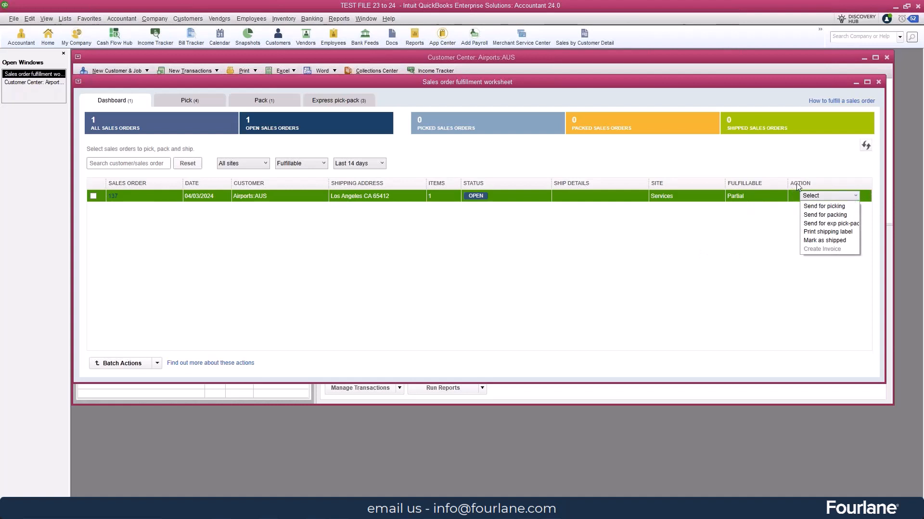
click(824, 206)
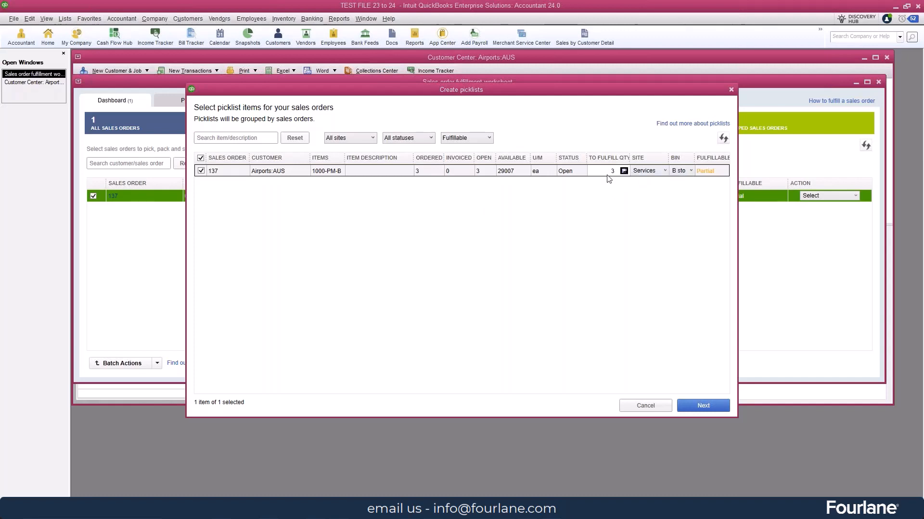
click(623, 172)
click(470, 233)
click(695, 402)
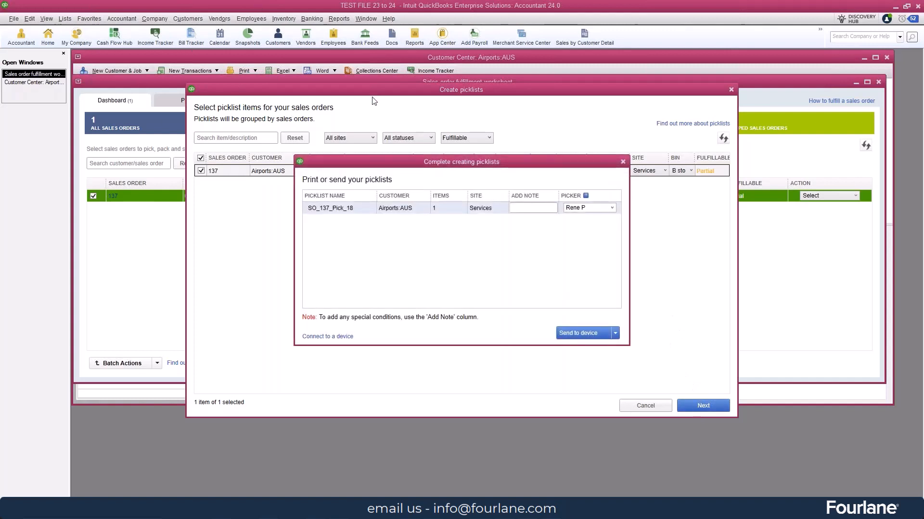
click(572, 333)
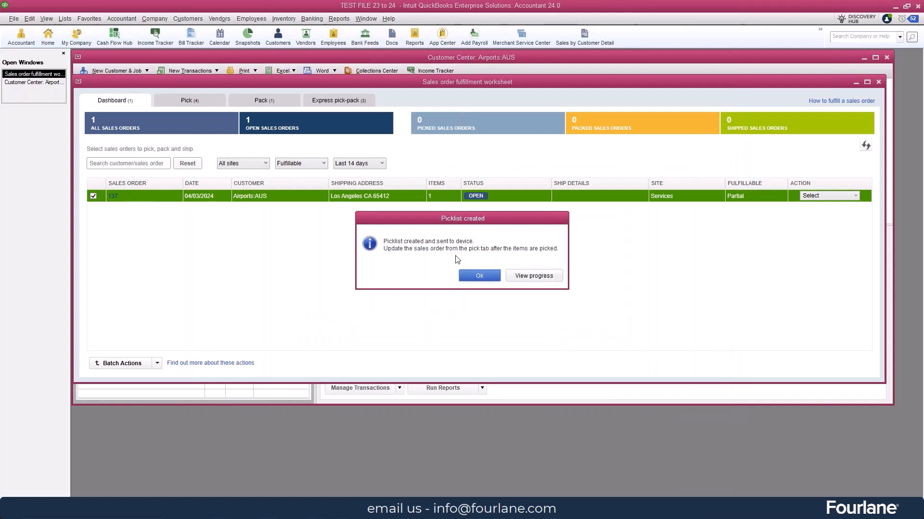
click(479, 277)
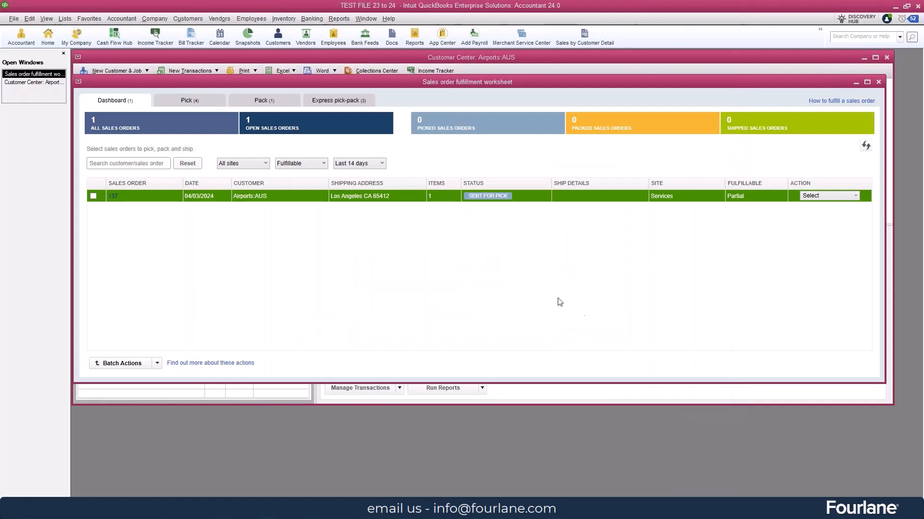
In the picklist for sales order 137, set the picked quantity of 1000-PM-B to 2 and update the sales order despite the serial number issue
click(190, 100)
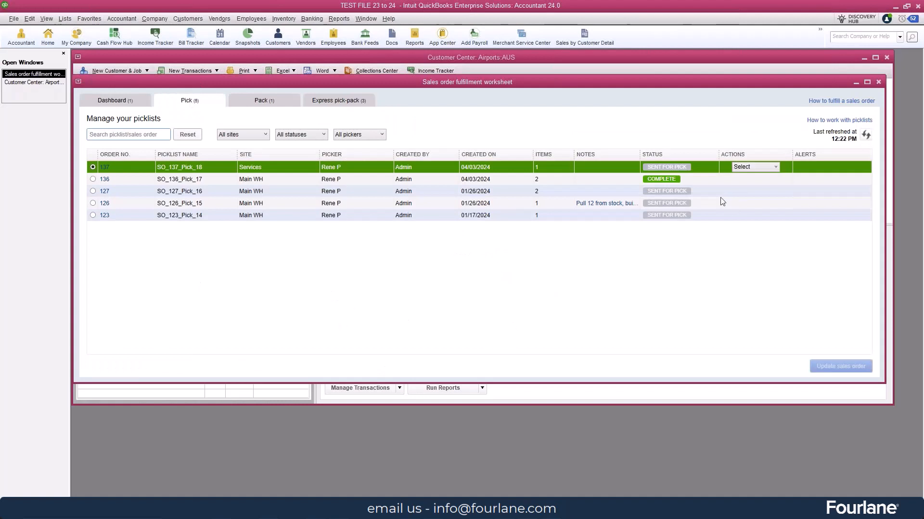
click(776, 167)
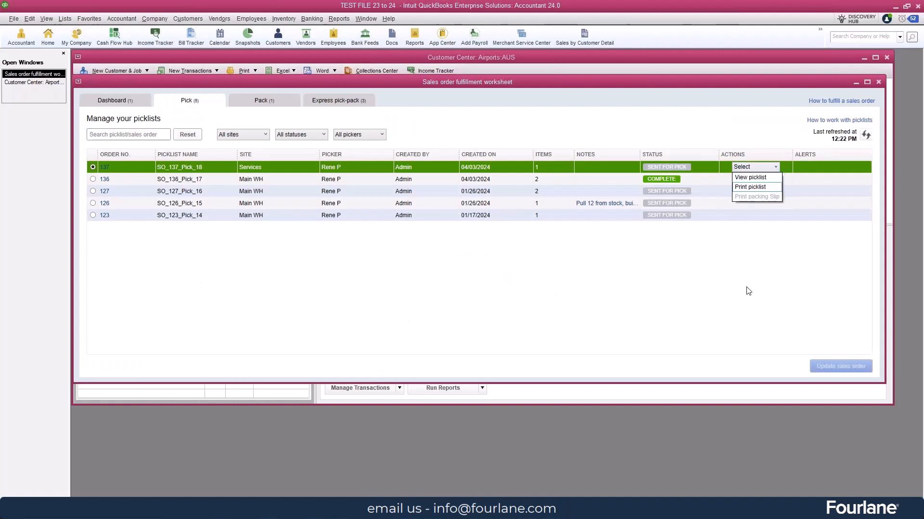
click(726, 181)
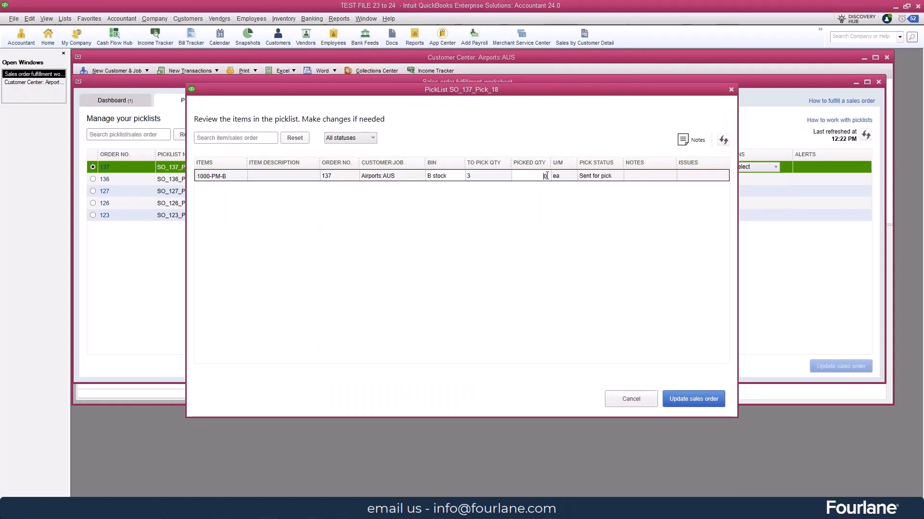
text(2)
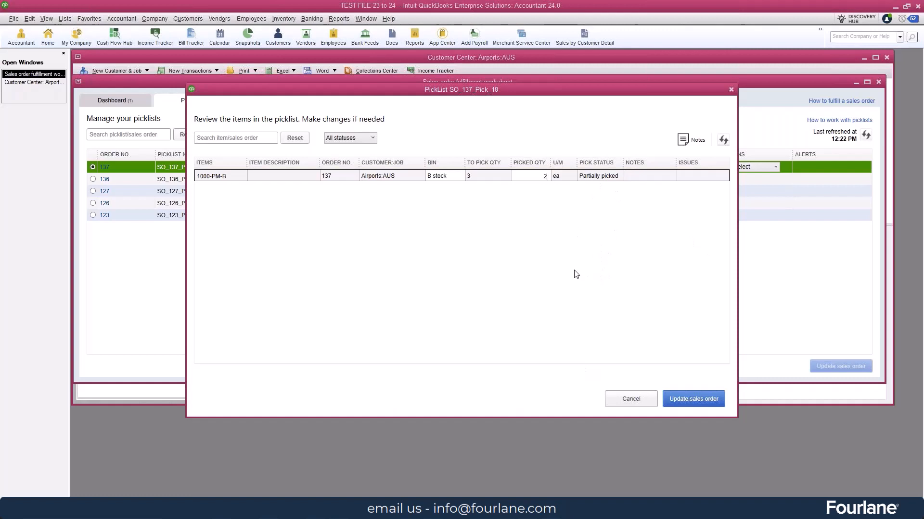
click(696, 399)
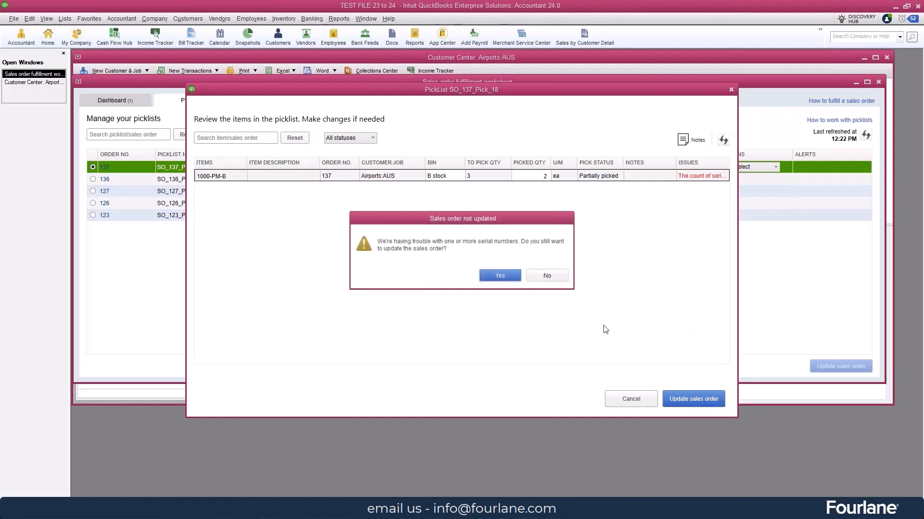
click(501, 277)
click(534, 276)
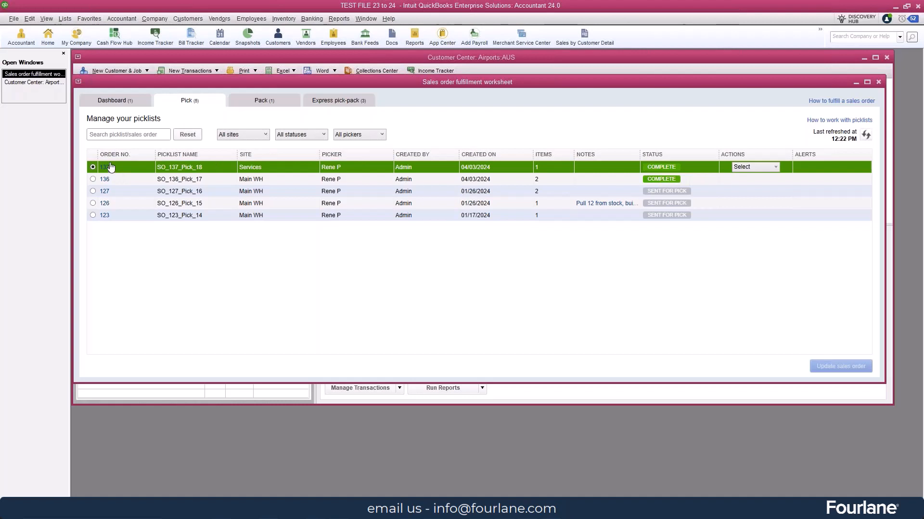
Review the fulfilled and invoiced quantities on sales order 137 from the dashboard, adjusting column widths to read them, and close the order
click(123, 105)
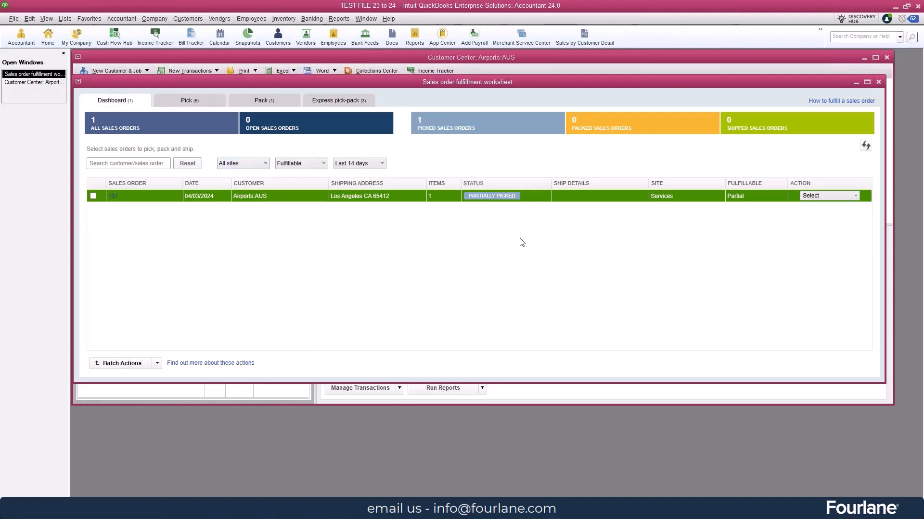
click(113, 197)
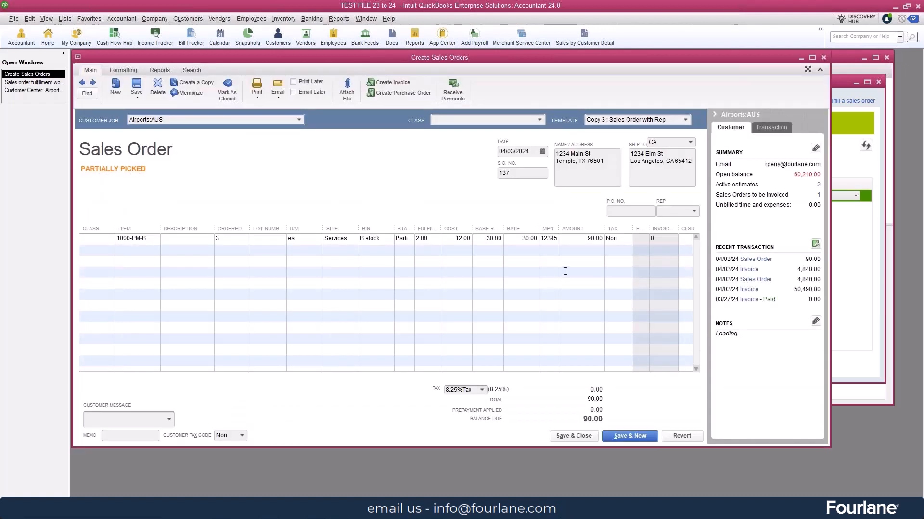
drag(633, 228, 656, 228)
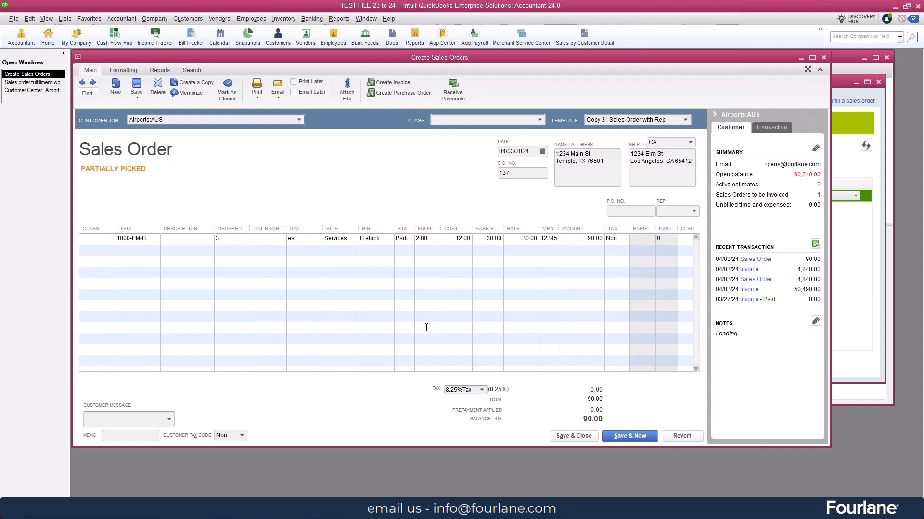
drag(440, 230, 456, 230)
drag(394, 230, 382, 230)
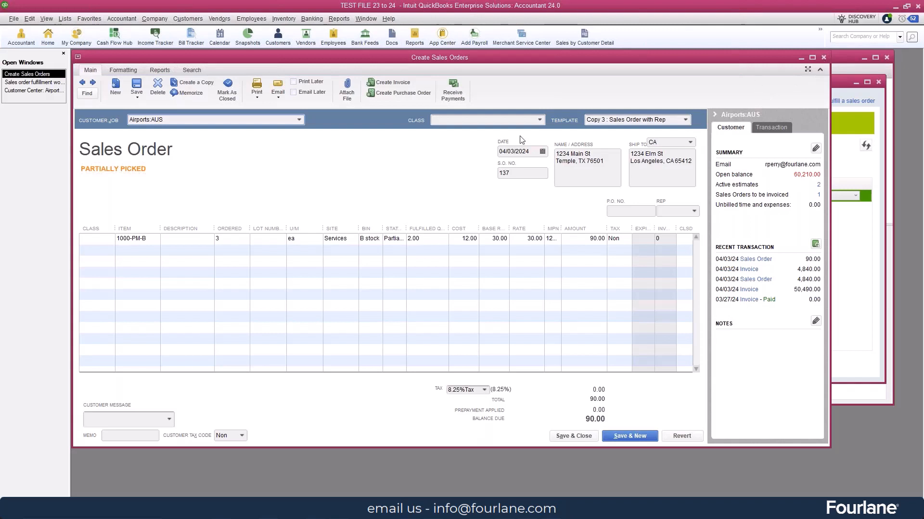
click(822, 58)
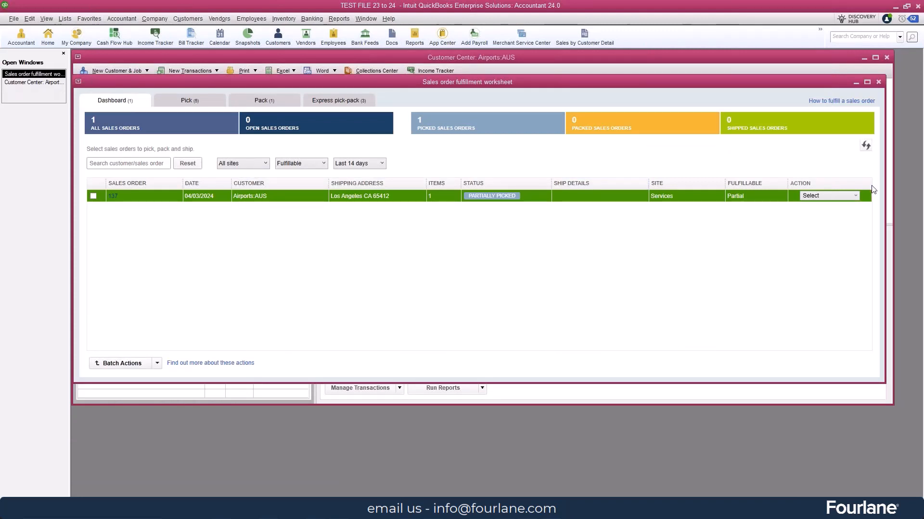
Mark sales order 137 as shipped without packing it, and create its invoice
click(856, 196)
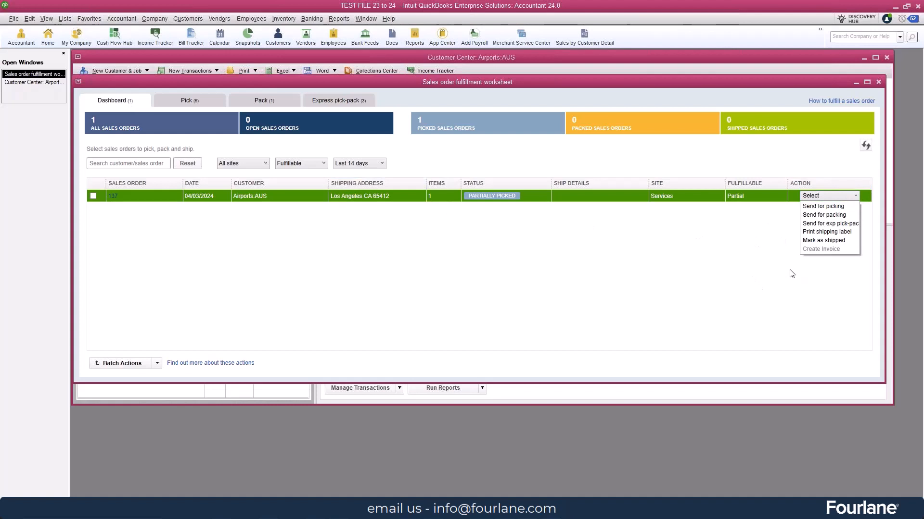
click(822, 241)
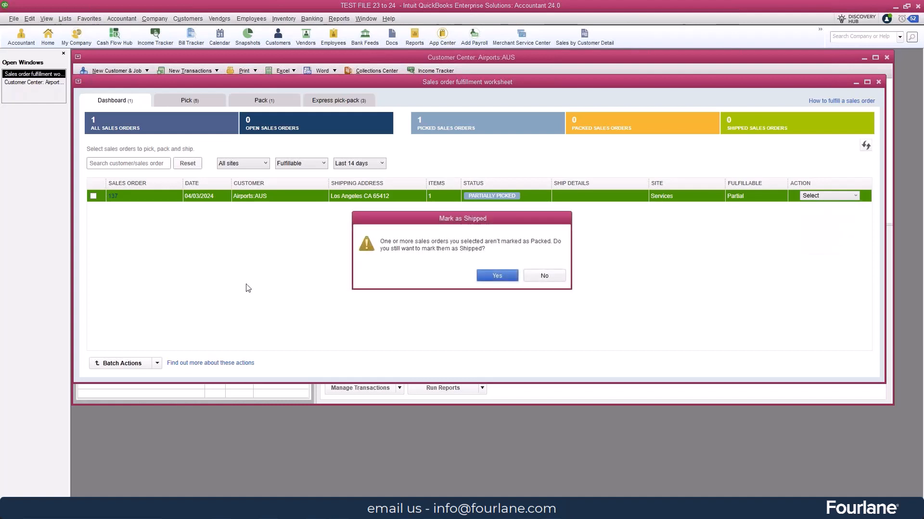
click(501, 276)
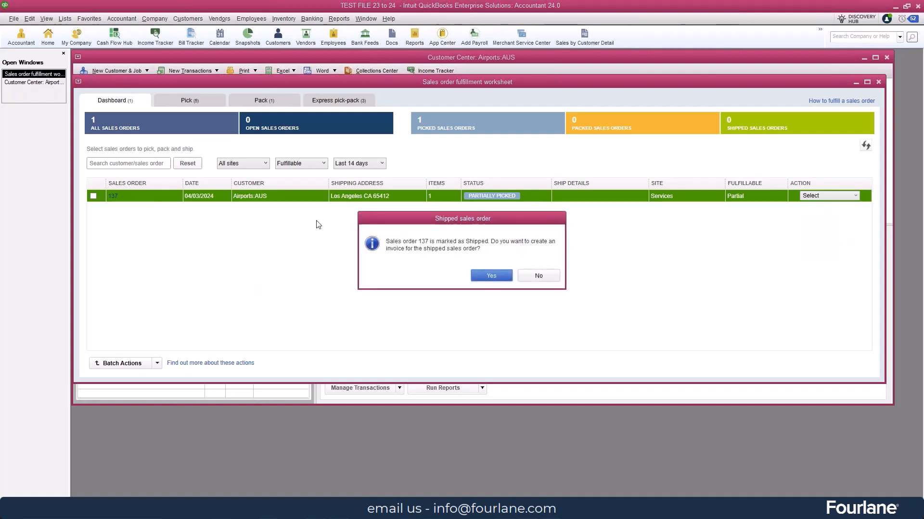
click(492, 275)
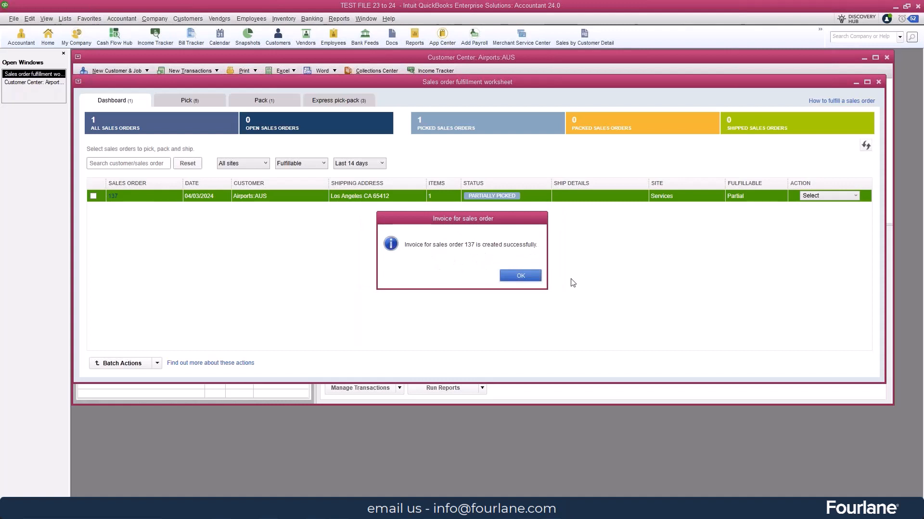
click(521, 276)
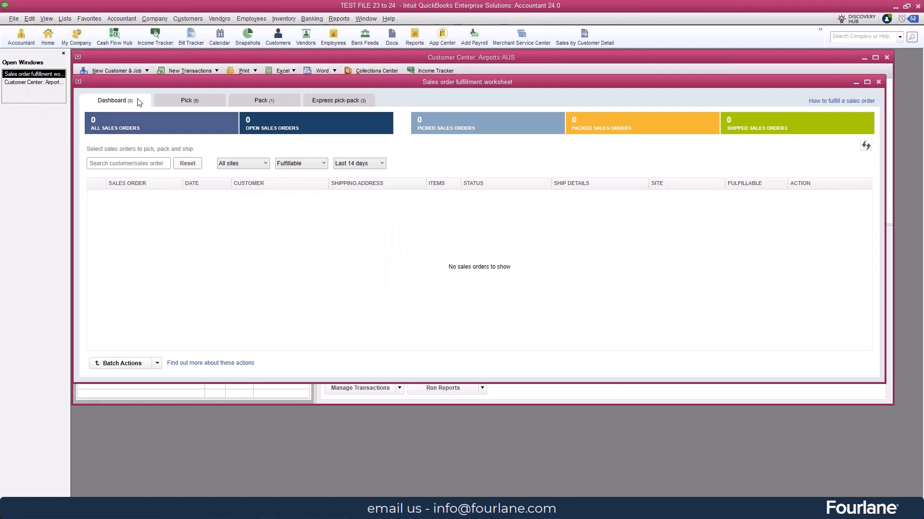
Review the status and invoiced quantity of sales order 137 from the Customer Center transactions, and close it
click(176, 103)
click(124, 102)
click(22, 82)
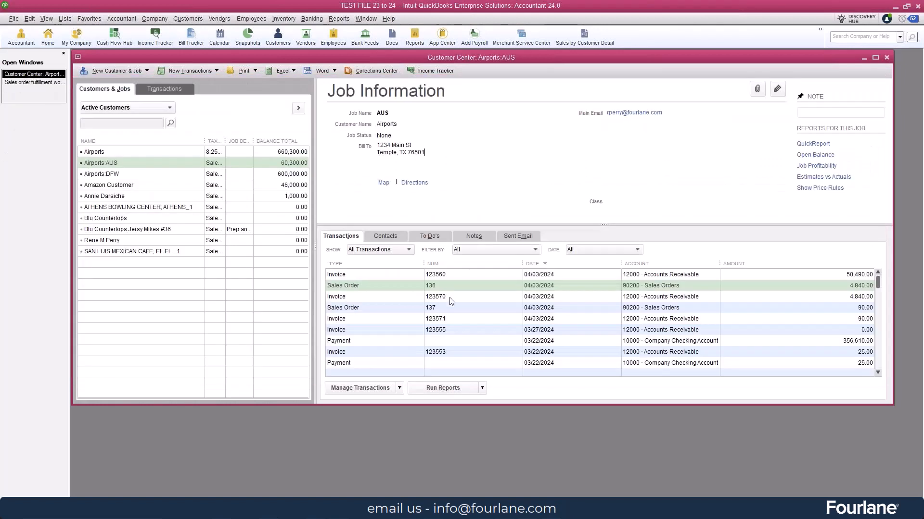
double_click(439, 308)
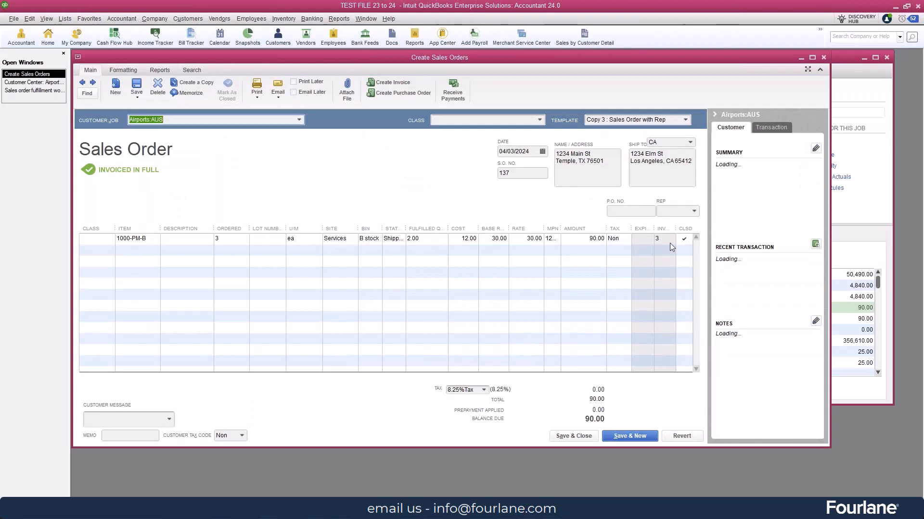
drag(675, 229, 687, 228)
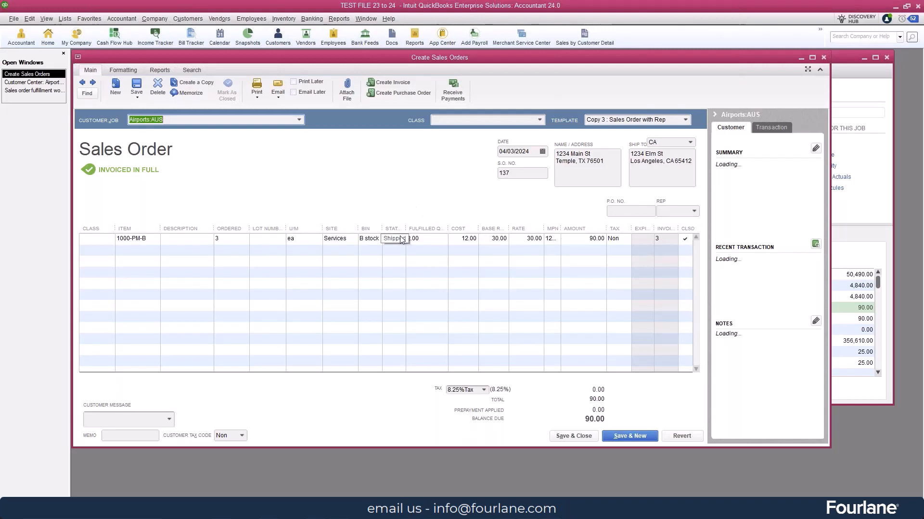
click(401, 239)
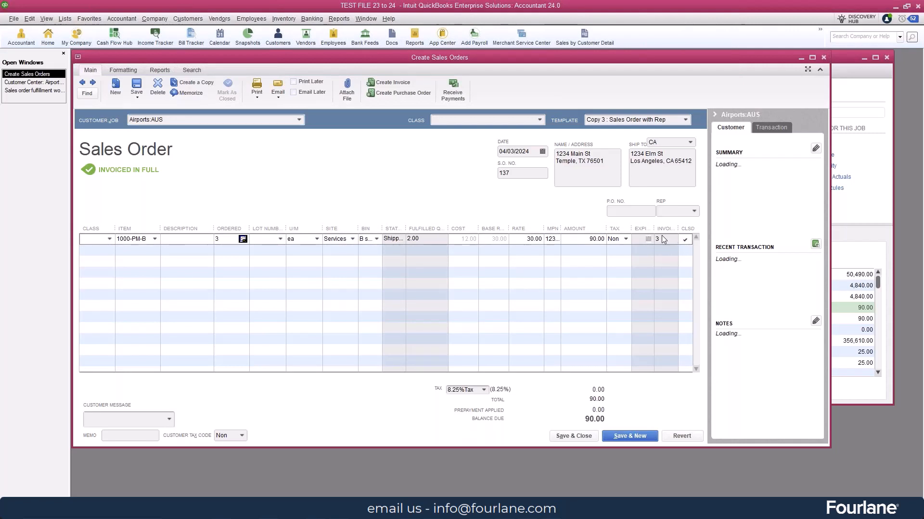
click(824, 57)
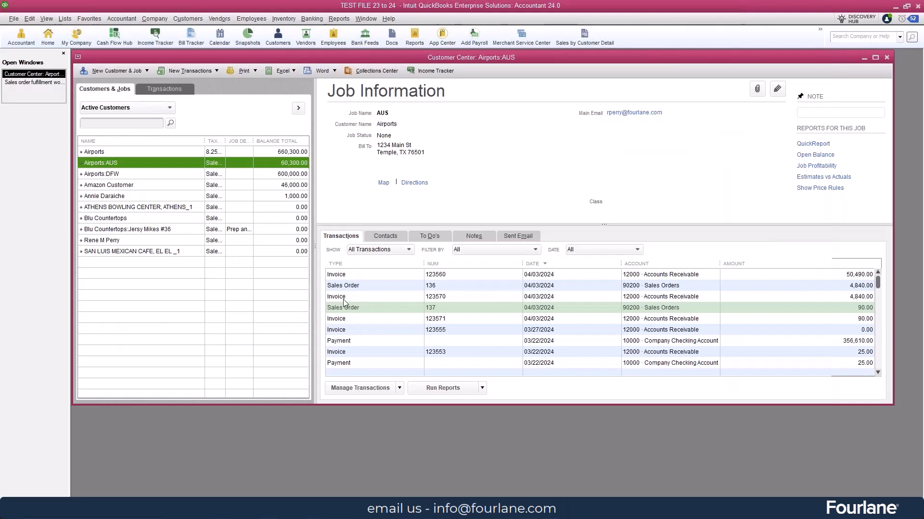
In the invoice made from sales order 137, set the 1000-PM-B quantity to 2 ea, then save and close it
double_click(344, 319)
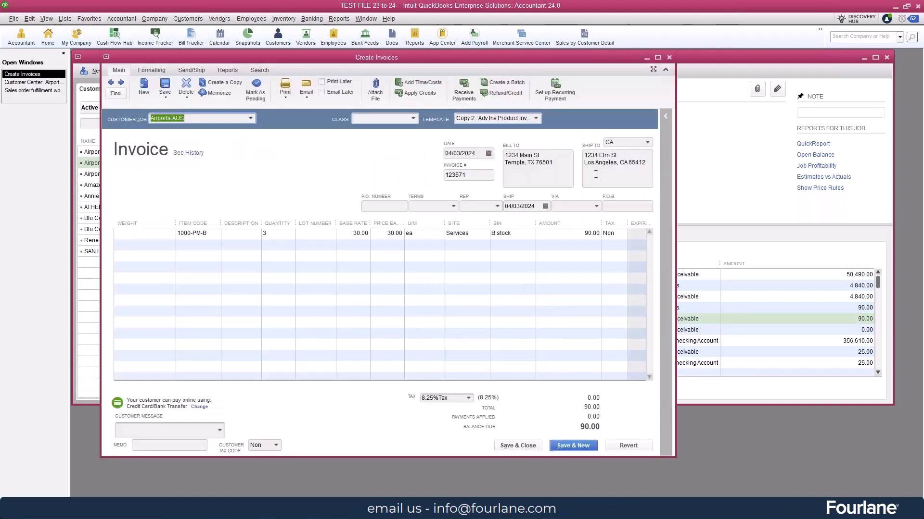
click(260, 235)
text(2)
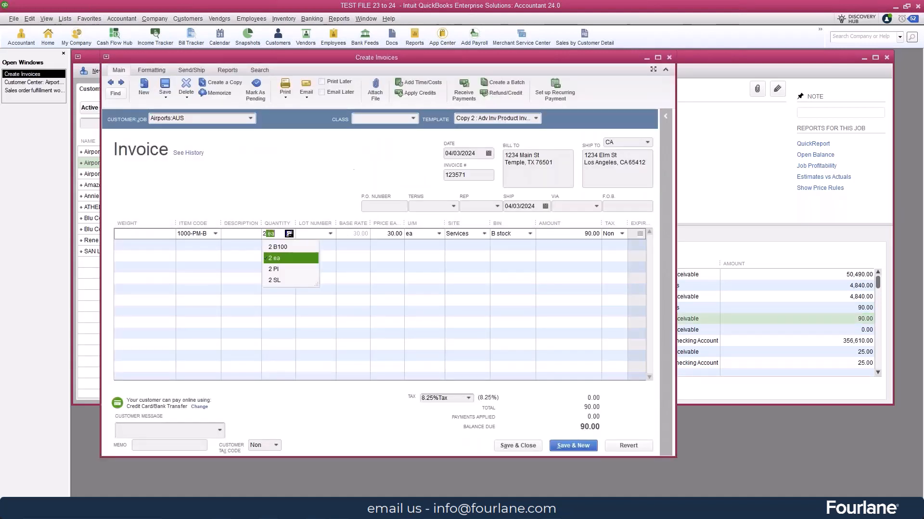
key(Tab)
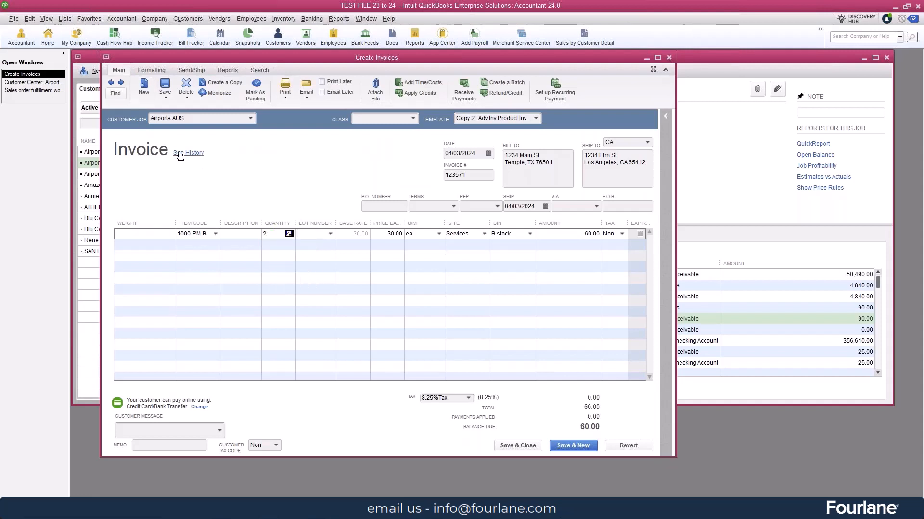
click(506, 445)
click(417, 162)
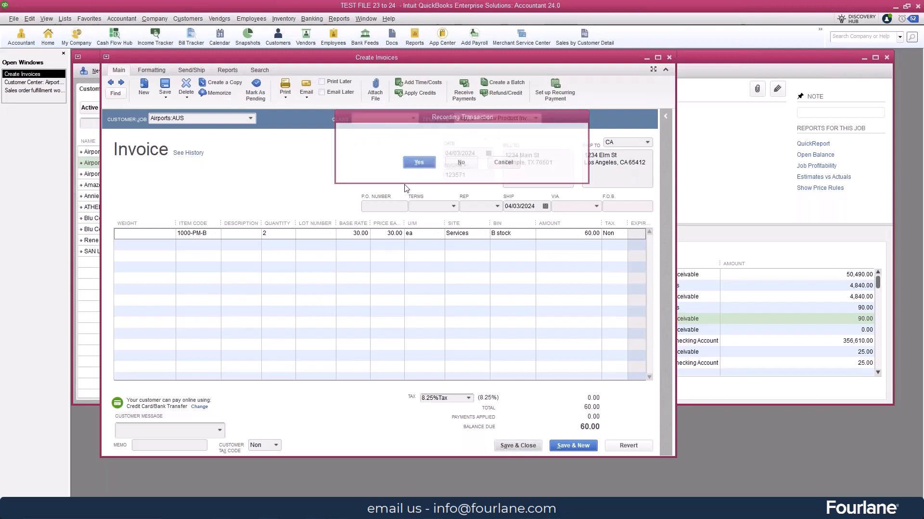
click(417, 171)
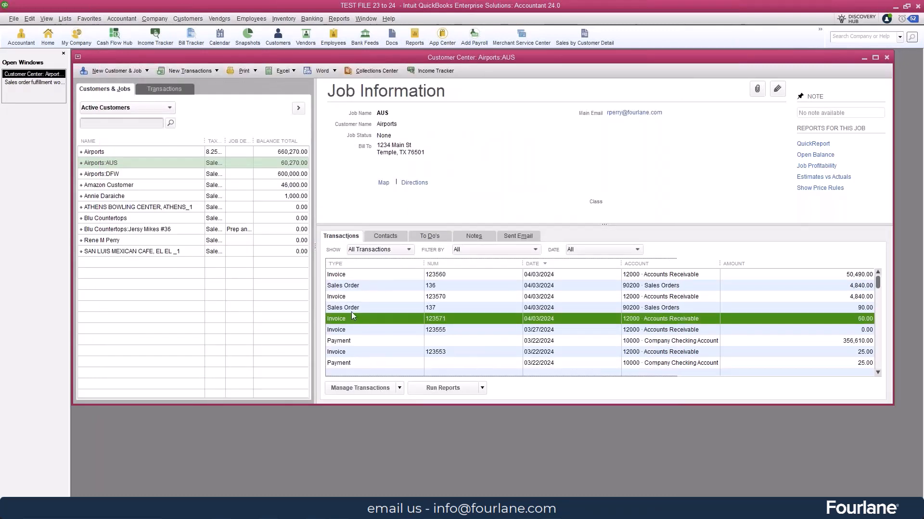
Reopen sales order 137 and check its backordered and invoiced quantities
double_click(348, 308)
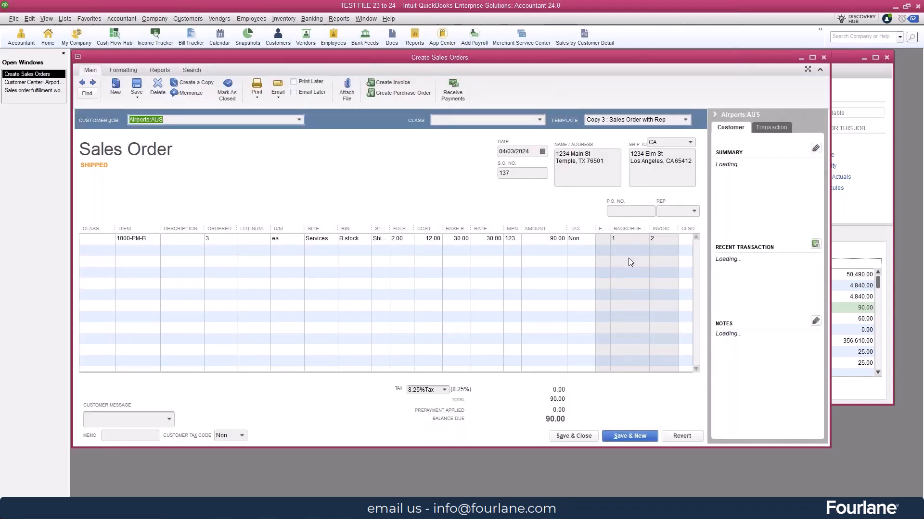
click(683, 239)
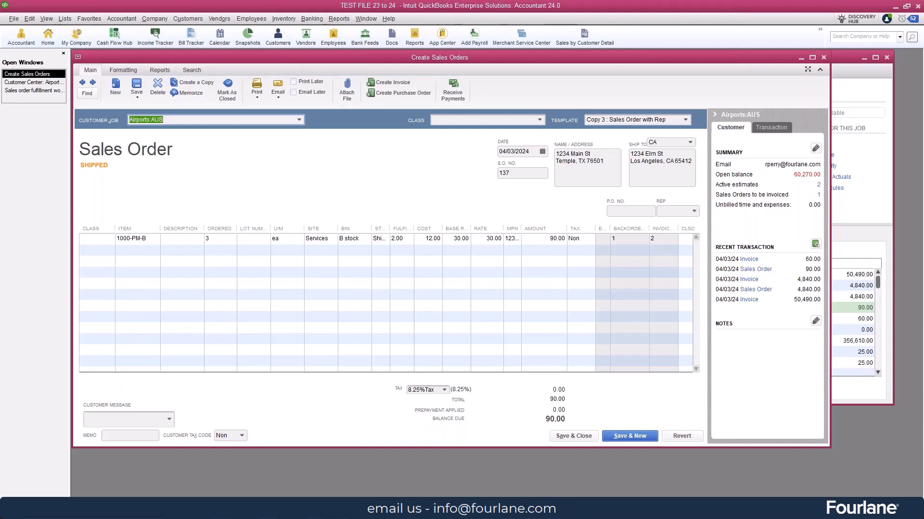
Switch to the mirrored phone's QuickBooks Desktop app and view the cycle counts assigned to the current worker
mouse_move(528, 509)
click(511, 448)
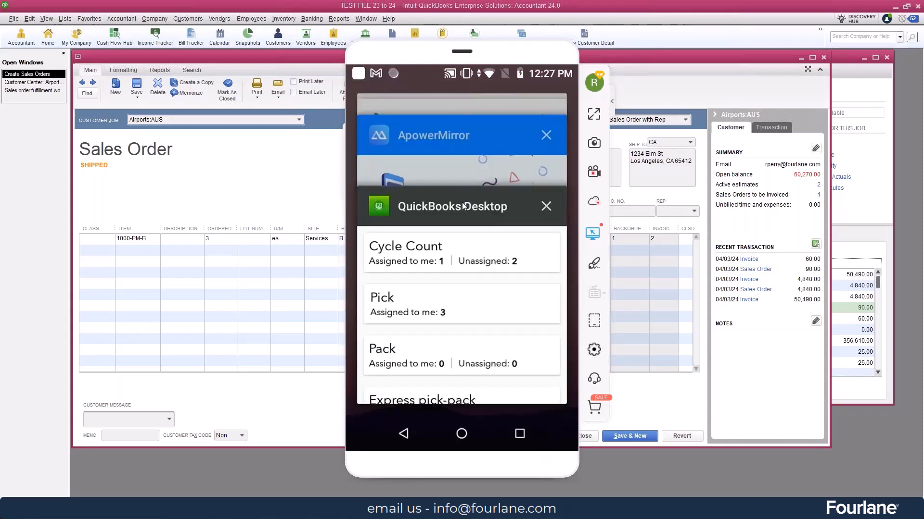
click(463, 206)
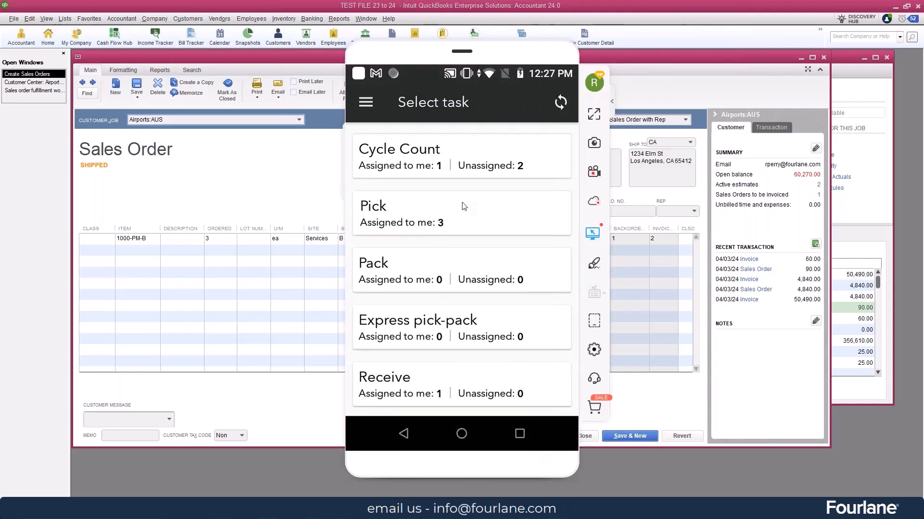
click(417, 149)
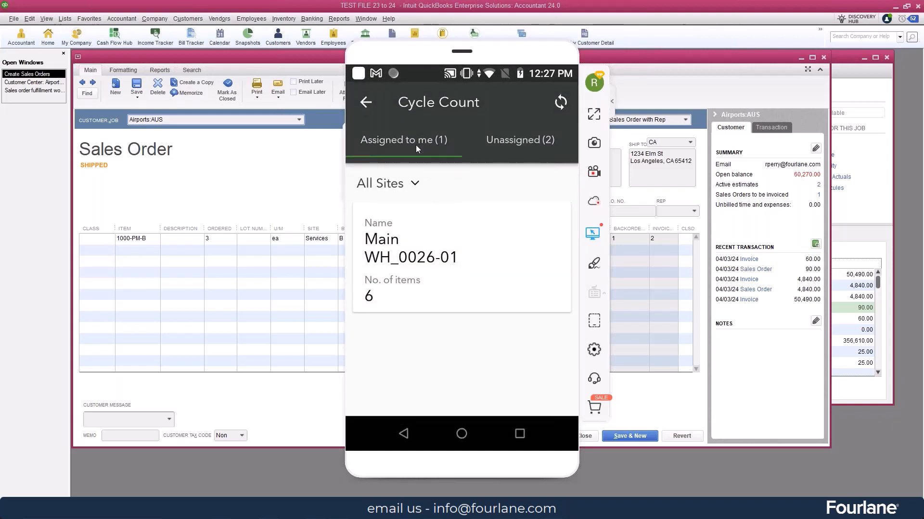